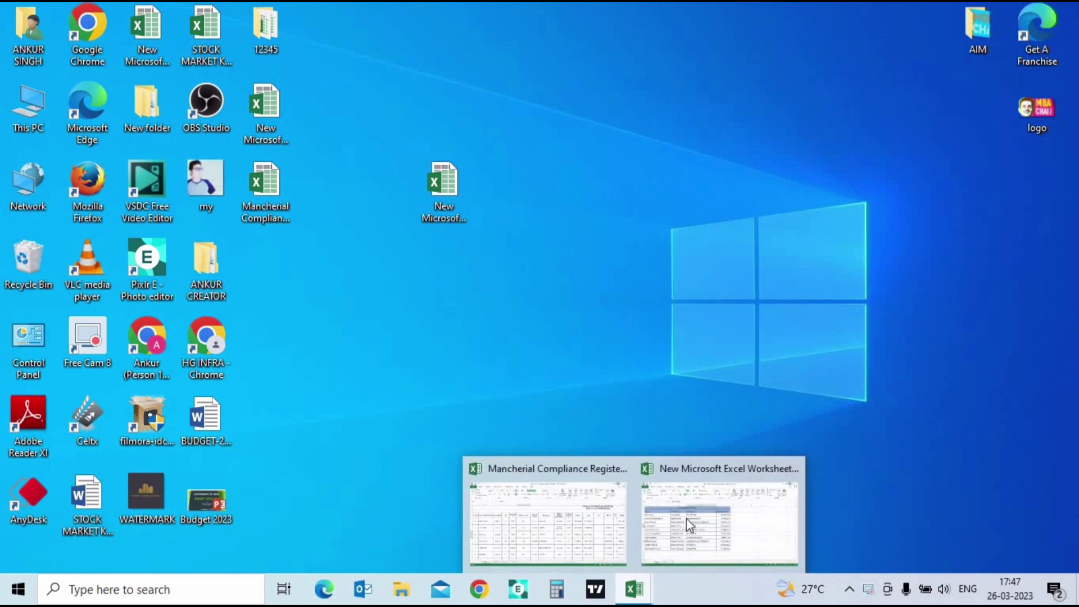
- Open the contact workbook and copy the contact table A2:D12
{"action": "left_click", "coordinate": [719, 509]}
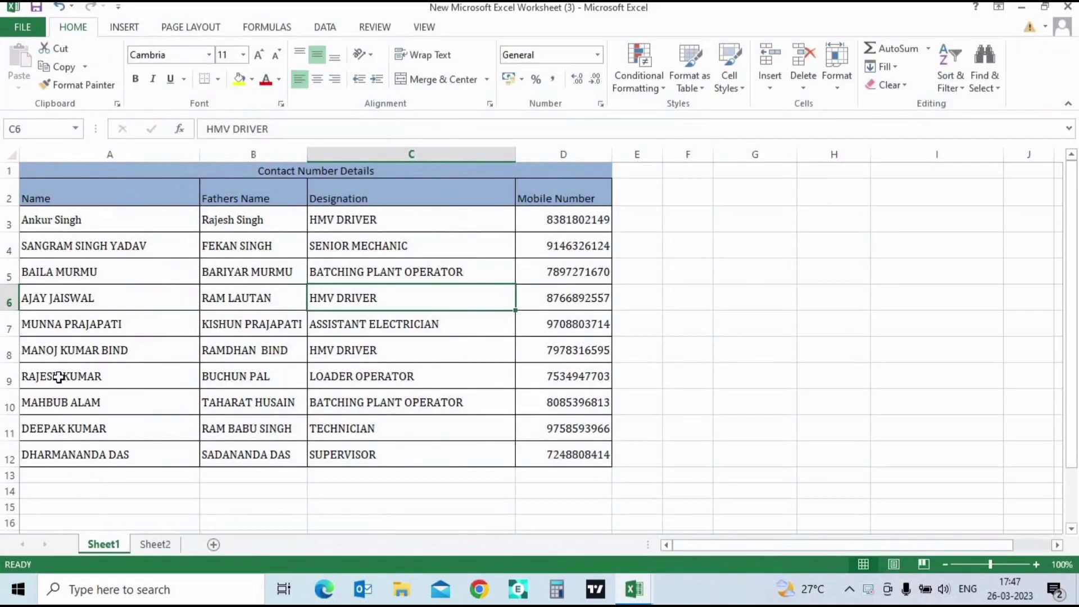
{"action": "left_click", "coordinate": [135, 276]}
{"action": "left_click", "coordinate": [84, 223]}
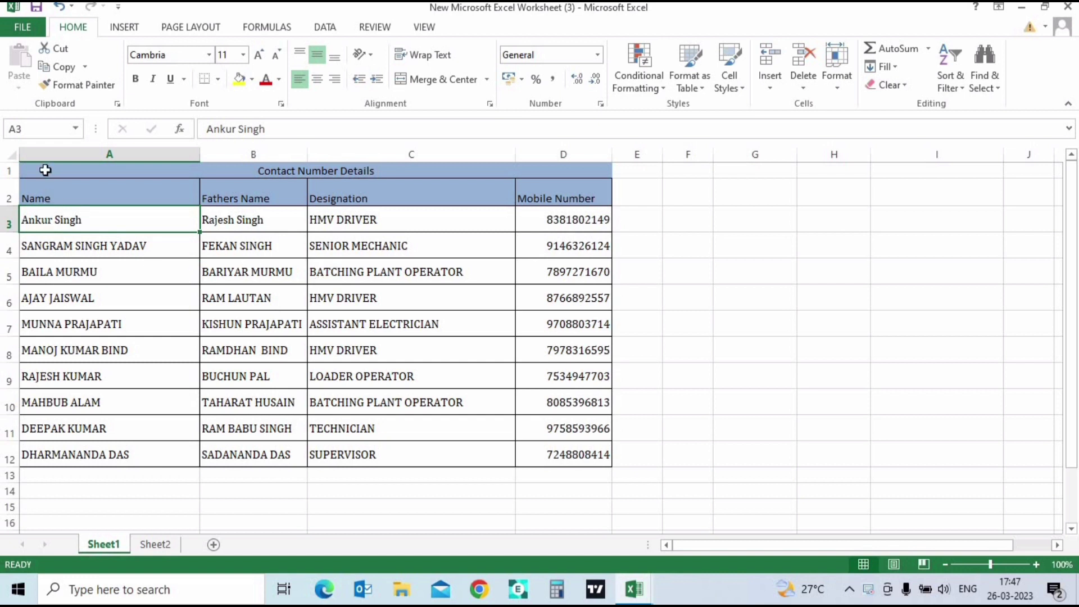
{"action": "left_click_drag", "start_coordinate": [45, 170], "coordinate": [140, 427]}
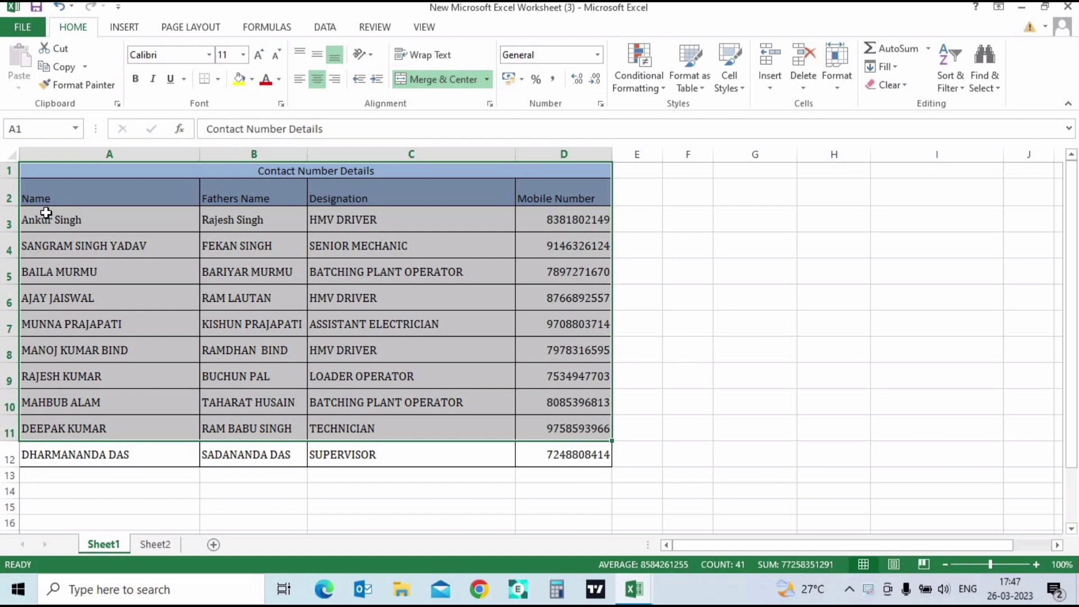
{"action": "left_click_drag", "start_coordinate": [54, 188], "coordinate": [549, 192]}
{"action": "left_click_drag", "start_coordinate": [547, 417], "coordinate": [549, 456]}
{"action": "key", "text": "ctrl+c"}
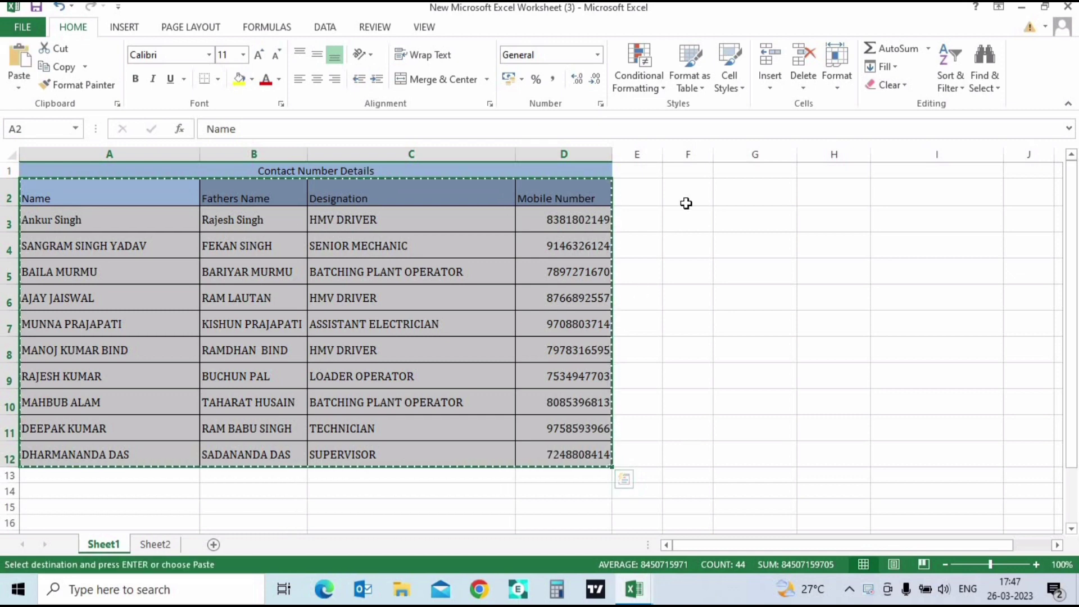
- Paste the table at F3 through Paste Special with Transpose ticked
{"action": "left_click", "coordinate": [690, 218]}
{"action": "right_click", "coordinate": [691, 219]}
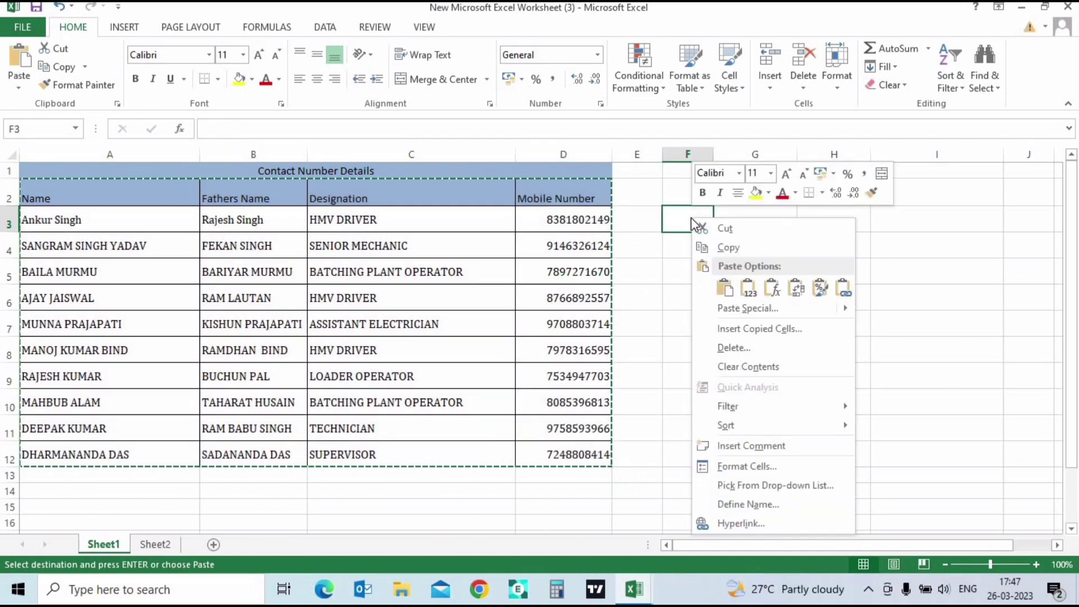
{"action": "mouse_move", "coordinate": [747, 308]}
{"action": "left_click", "coordinate": [743, 312]}
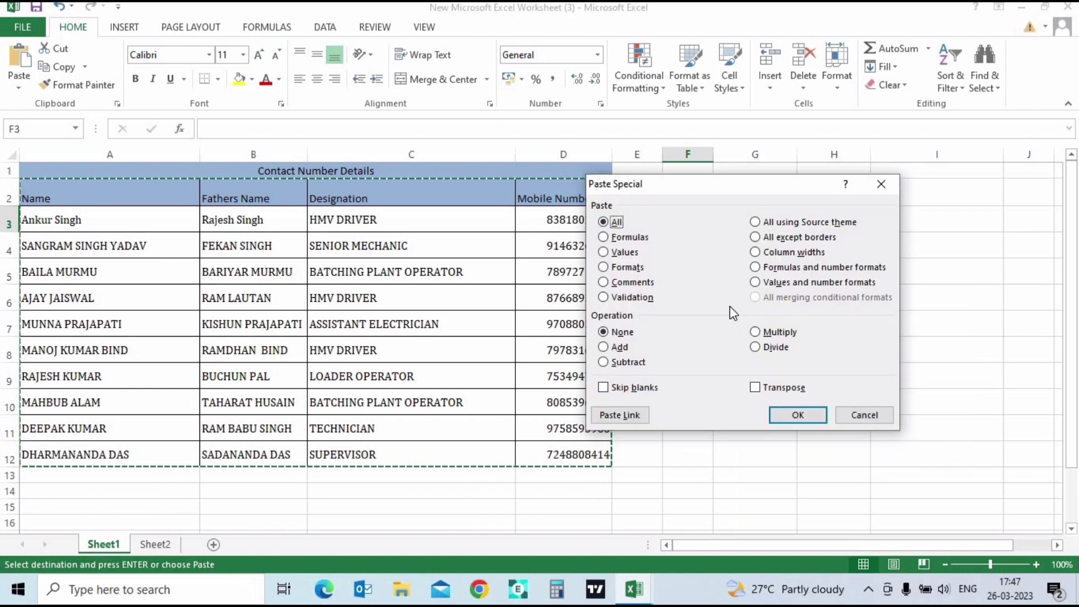
{"action": "left_click", "coordinate": [756, 387]}
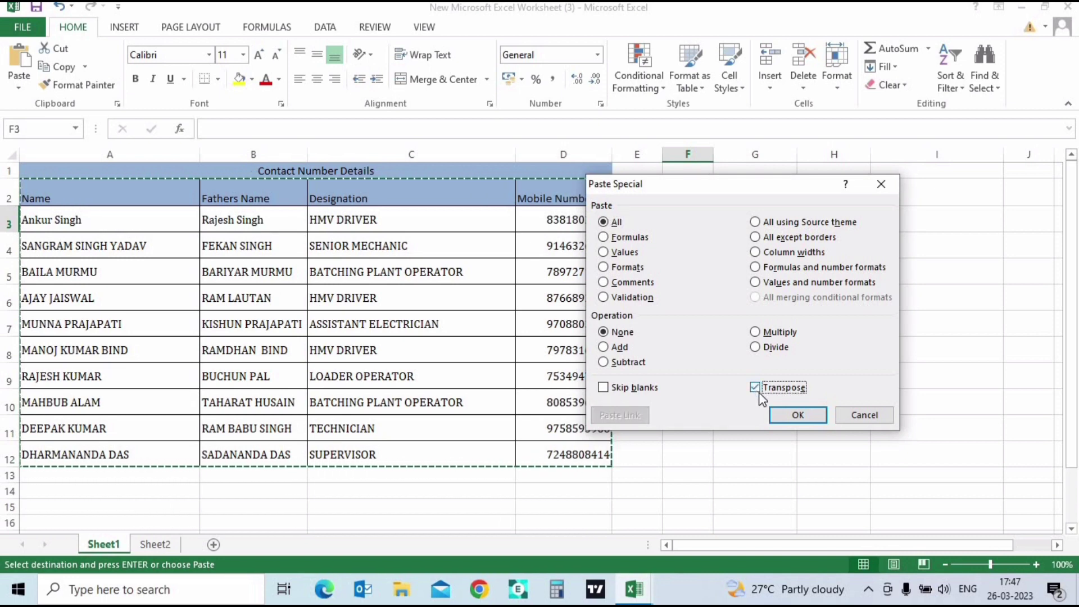
{"action": "left_click", "coordinate": [796, 418]}
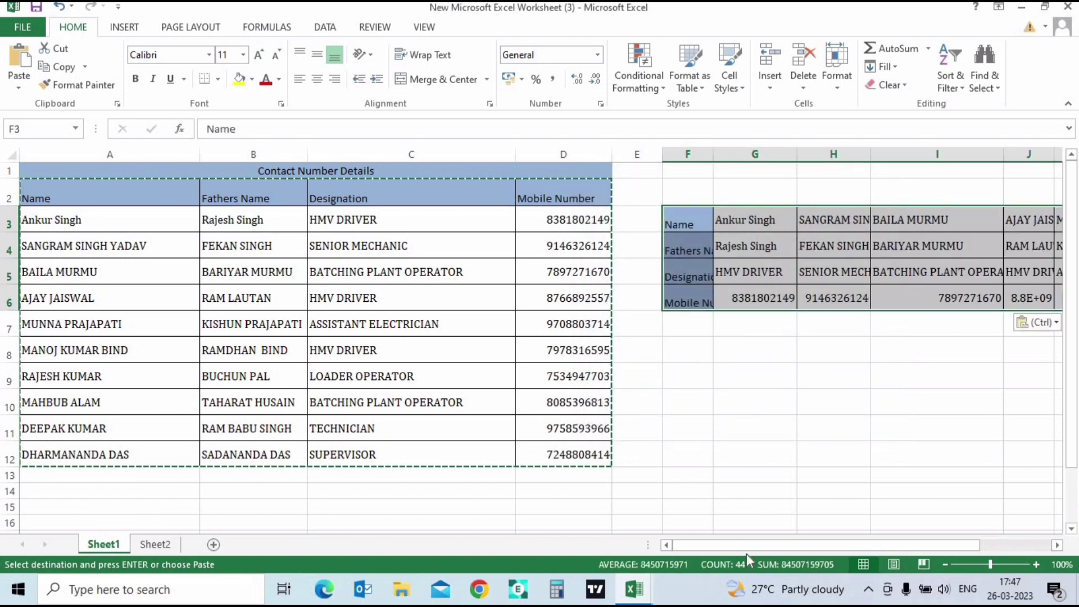
- AutoFit columns F, G and H to the Mobile Number heading, designations and full names
{"action": "left_click_drag", "start_coordinate": [753, 544], "coordinate": [812, 544]}
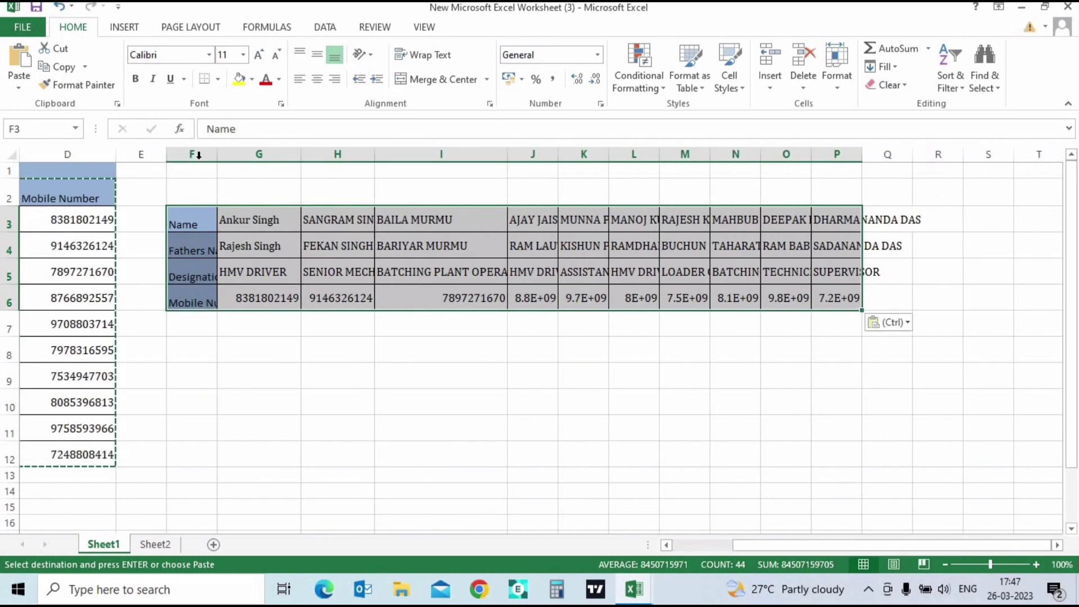
{"action": "double_click", "coordinate": [217, 154]}
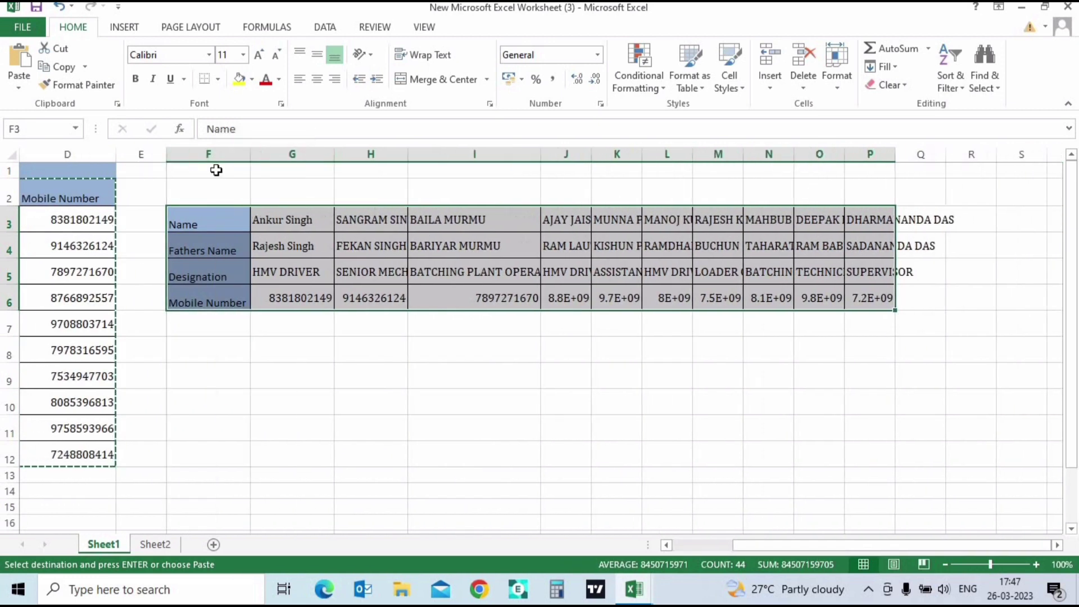
{"action": "double_click", "coordinate": [334, 154]}
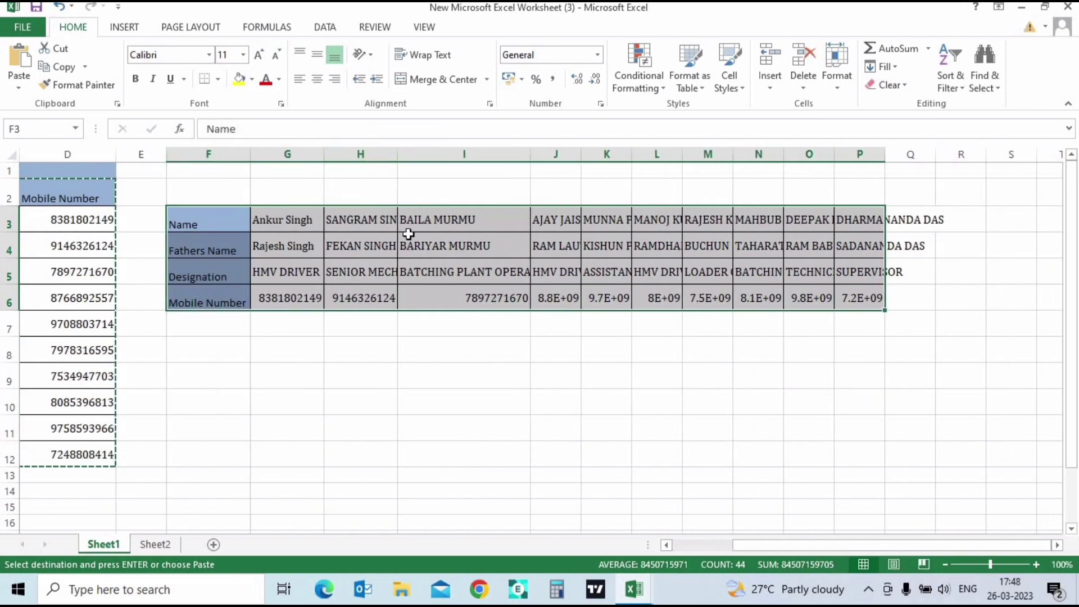
{"action": "double_click", "coordinate": [398, 158]}
- Check H5 and H6, then AutoFit columns I through Q to their contents
{"action": "left_click", "coordinate": [453, 307]}
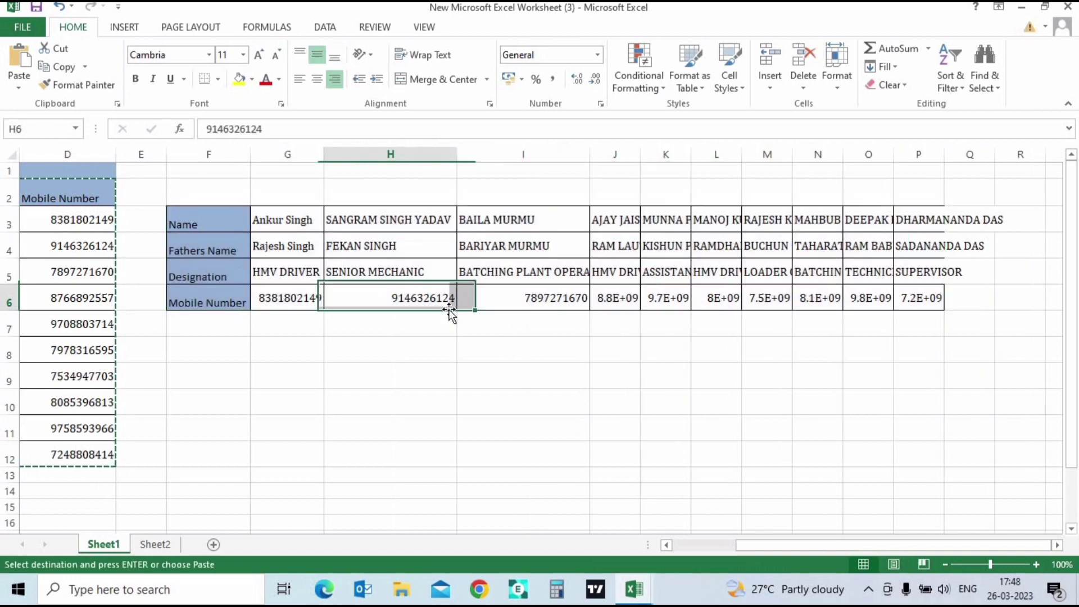
{"action": "left_click", "coordinate": [482, 372]}
{"action": "left_click", "coordinate": [423, 274]}
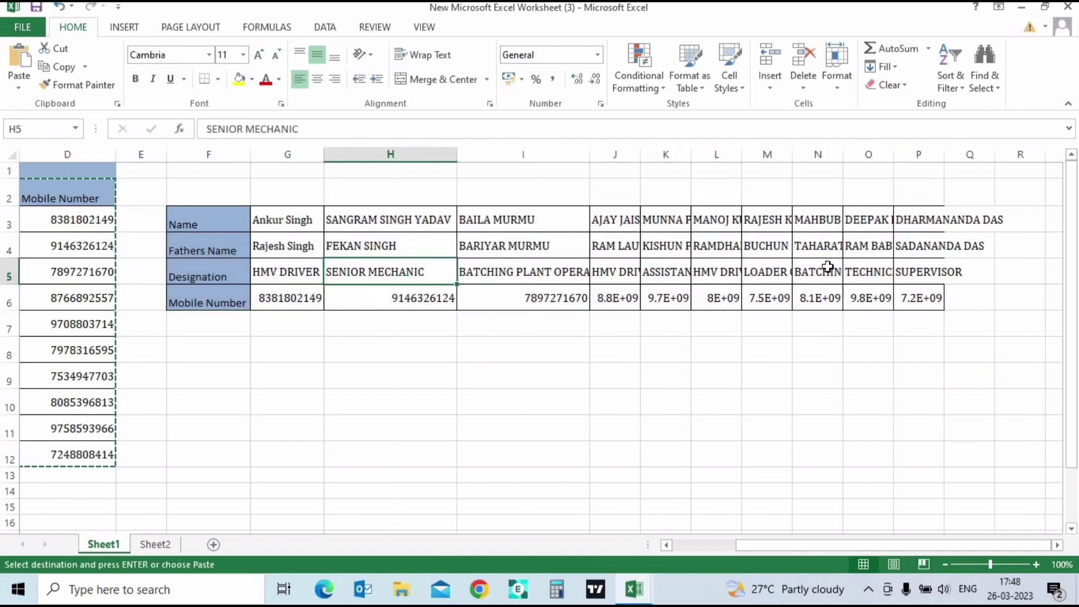
{"action": "left_click_drag", "start_coordinate": [636, 159], "coordinate": [891, 154]}
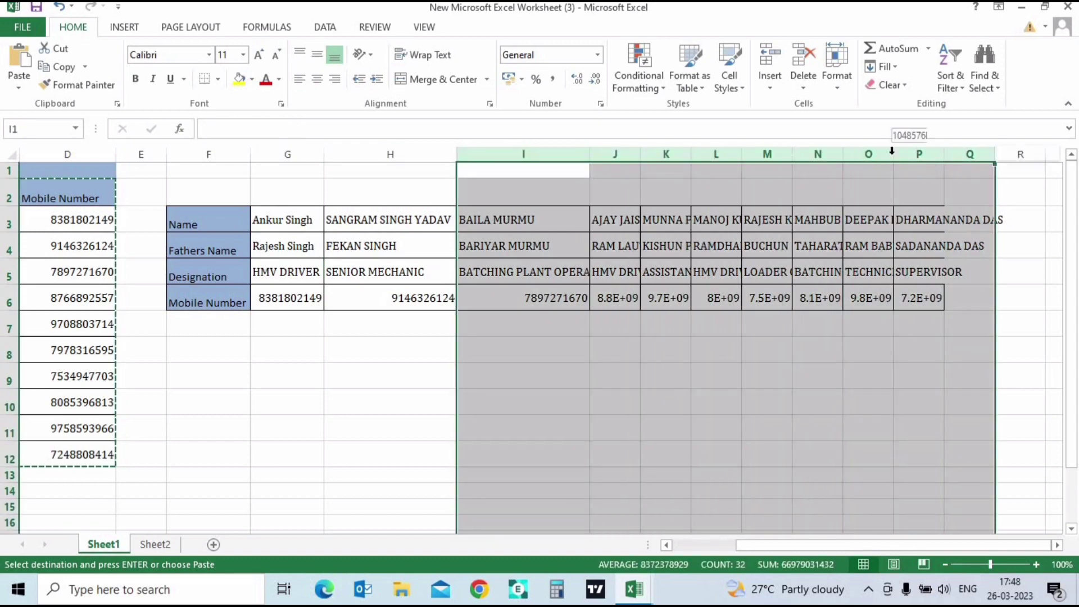
{"action": "double_click", "coordinate": [891, 155]}
{"action": "left_click", "coordinate": [588, 383]}
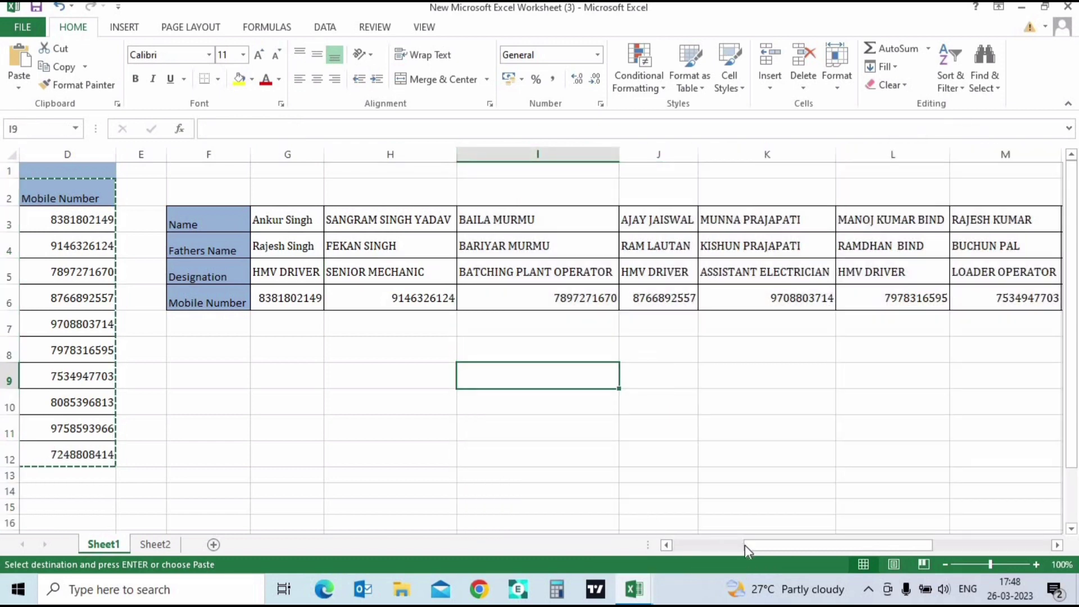
- Review the first contact's transposed details in column G, including the designation HMV DRIVER
{"action": "left_click_drag", "start_coordinate": [745, 545], "coordinate": [910, 534]}
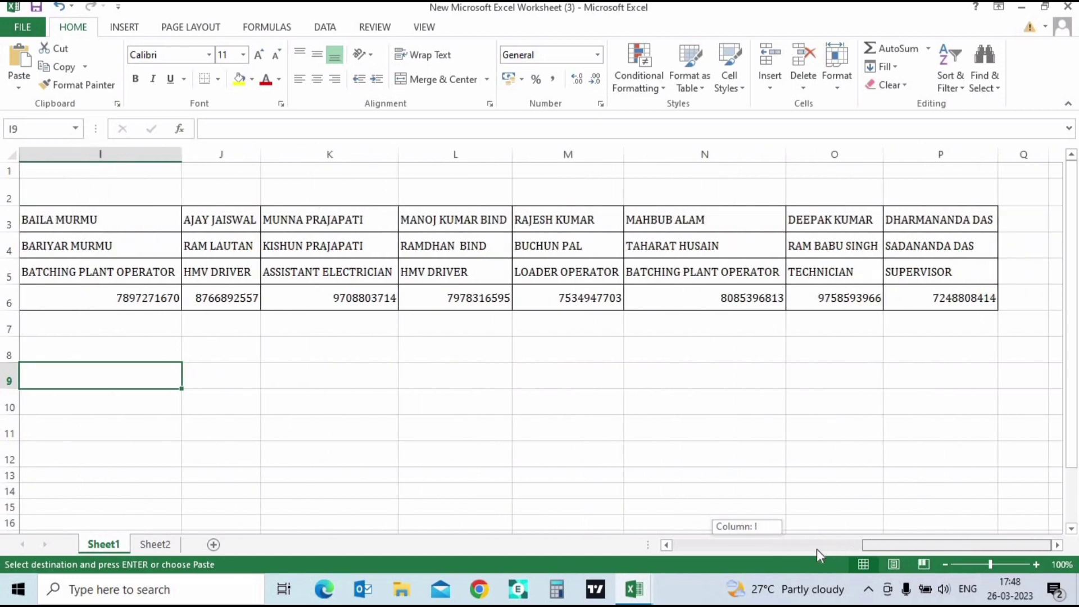
{"action": "mouse_move", "coordinate": [817, 548]}
{"action": "left_mouse_down"}
{"action": "mouse_move", "coordinate": [746, 556]}
{"action": "mouse_move", "coordinate": [568, 415]}
{"action": "left_mouse_up"}
{"action": "left_click", "coordinate": [468, 225]}
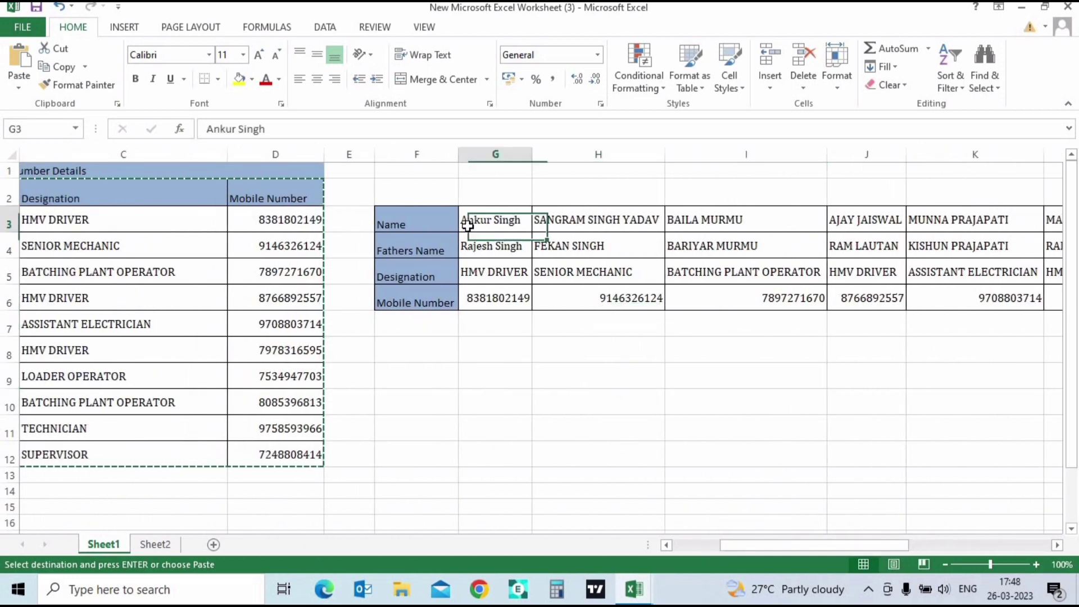
{"action": "left_click", "coordinate": [470, 246]}
{"action": "left_click", "coordinate": [475, 278]}
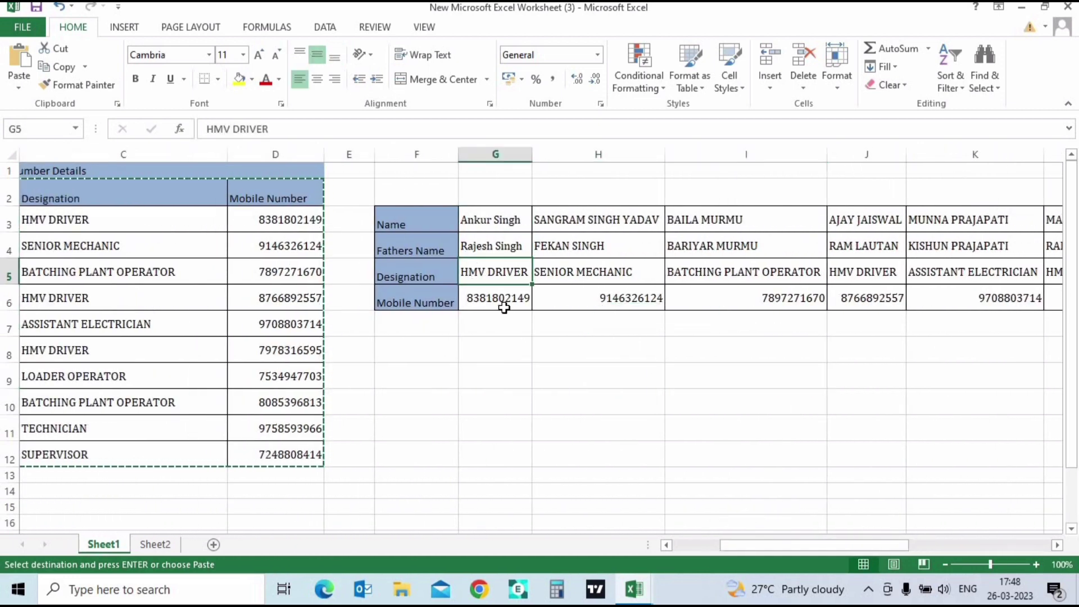
{"action": "left_click", "coordinate": [408, 281]}
{"action": "left_click", "coordinate": [496, 273]}
- Compare designations and mobile numbers across columns G, H and I in rows 5 and 6
{"action": "left_click", "coordinate": [618, 276]}
{"action": "left_click", "coordinate": [765, 274]}
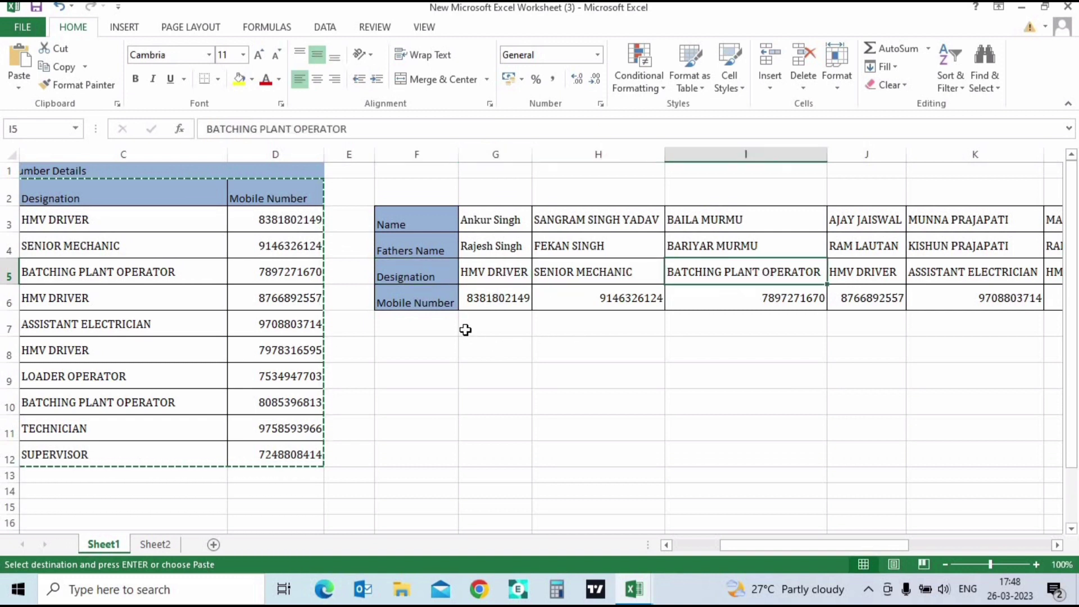
{"action": "left_click", "coordinate": [404, 303]}
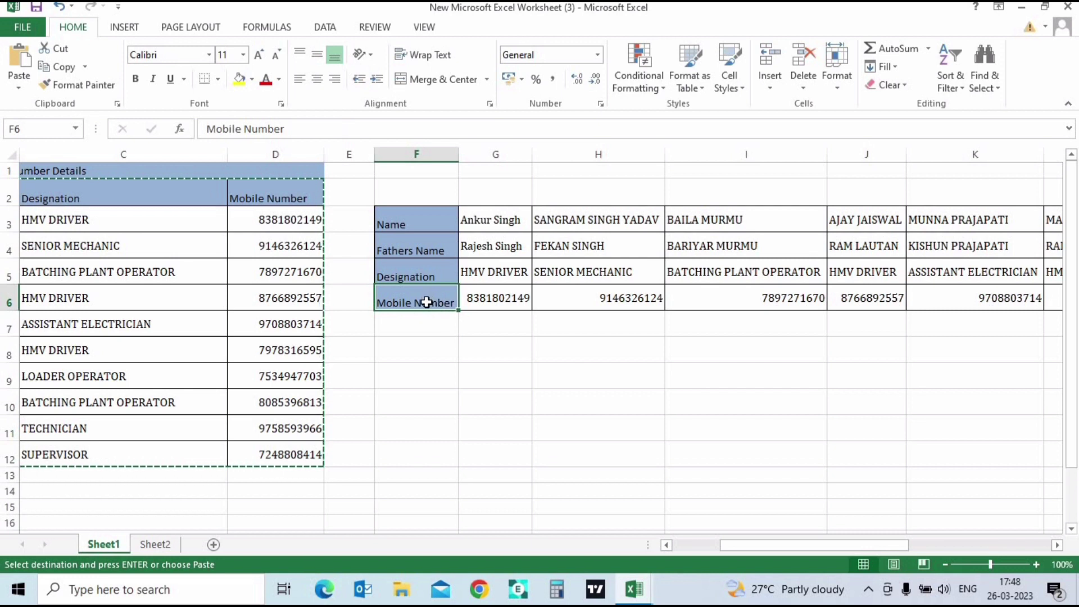
{"action": "left_click", "coordinate": [495, 298]}
{"action": "left_click", "coordinate": [614, 294]}
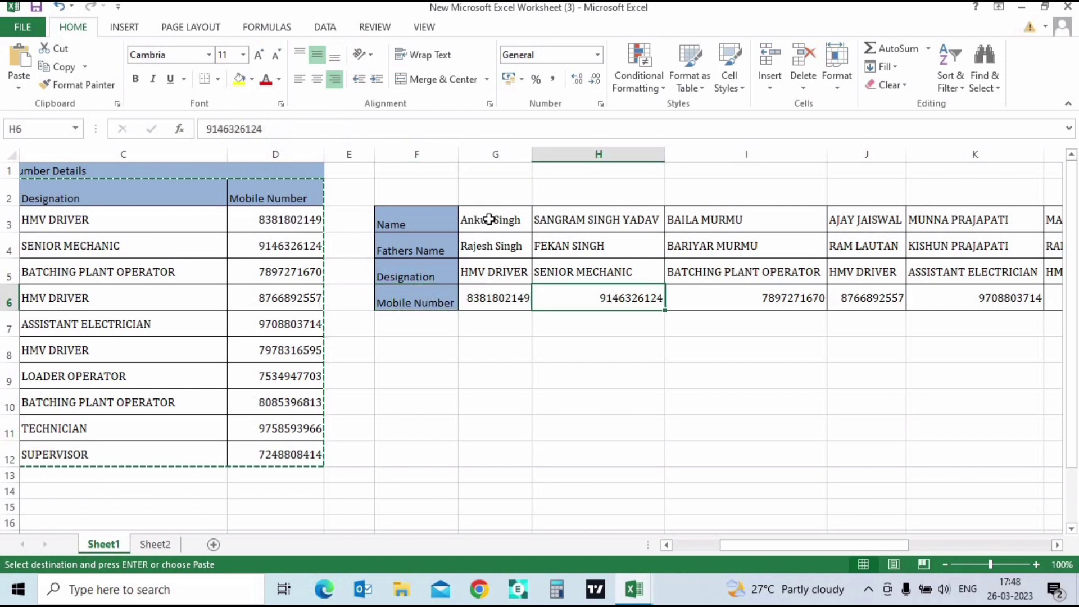
{"action": "left_click", "coordinate": [502, 275]}
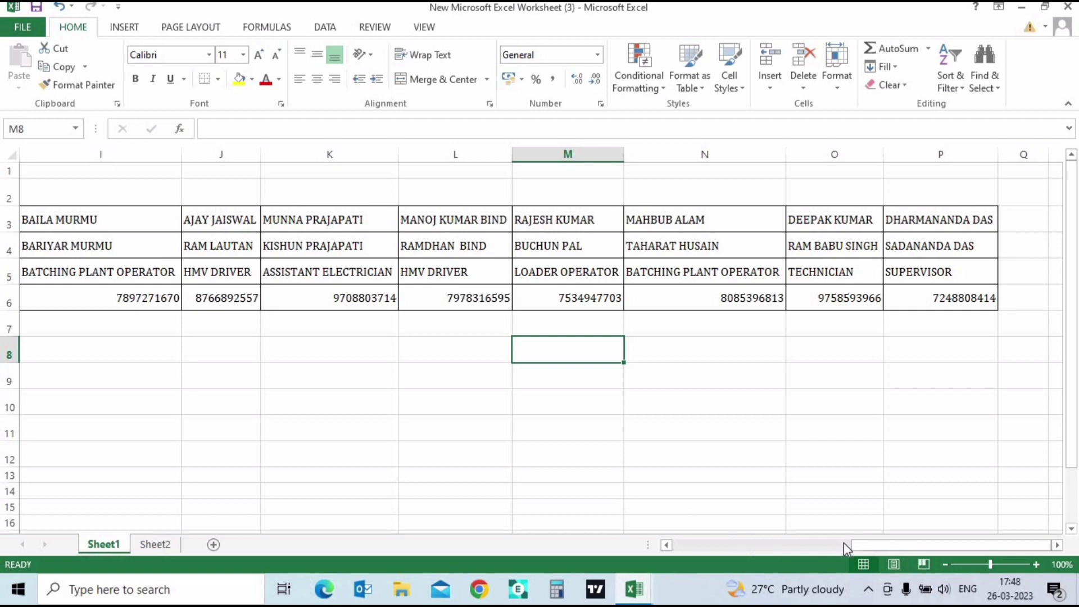
{"action": "left_click_drag", "start_coordinate": [844, 541], "coordinate": [200, 542]}
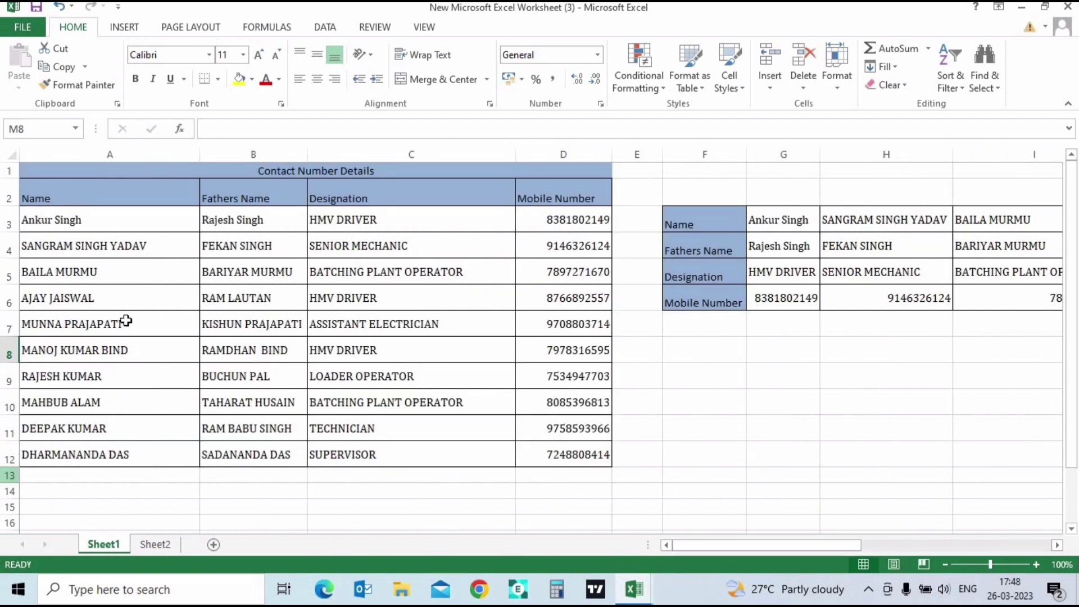
- Set the first contact's row A3:D3 to font size 16
{"action": "left_click_drag", "start_coordinate": [90, 221], "coordinate": [562, 220]}
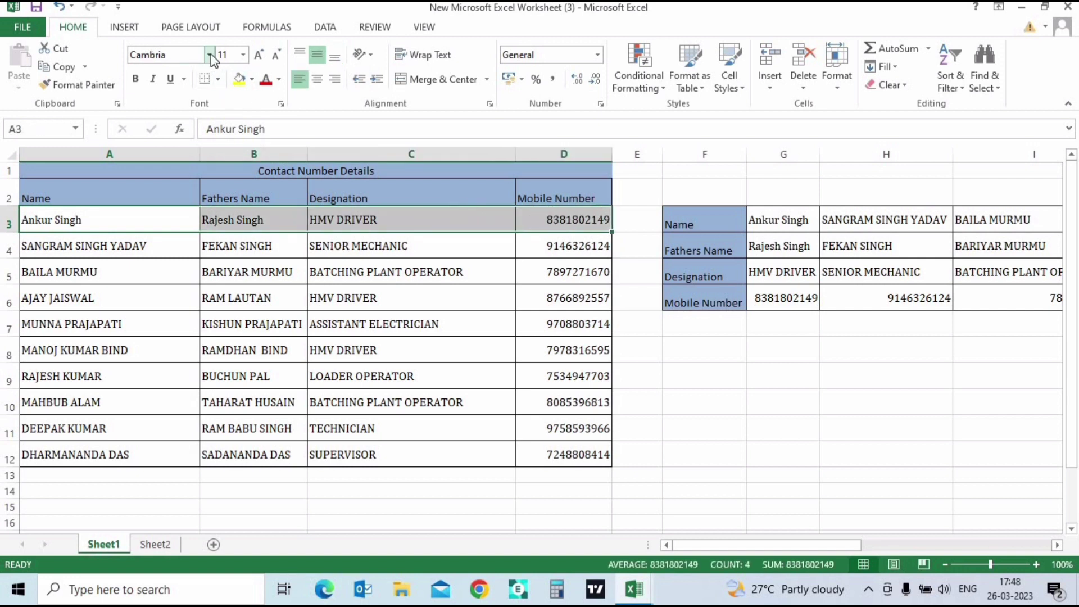
{"action": "left_click", "coordinate": [264, 57]}
{"action": "left_click", "coordinate": [264, 56]}
{"action": "left_click", "coordinate": [264, 56]}
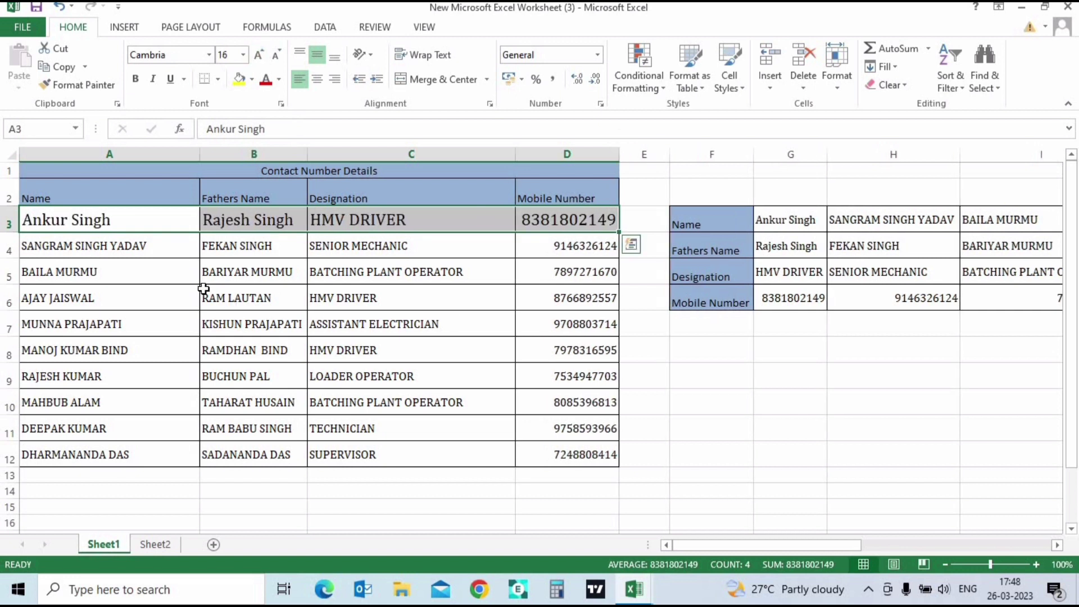
{"action": "left_click", "coordinate": [194, 297]}
{"action": "left_click", "coordinate": [90, 226]}
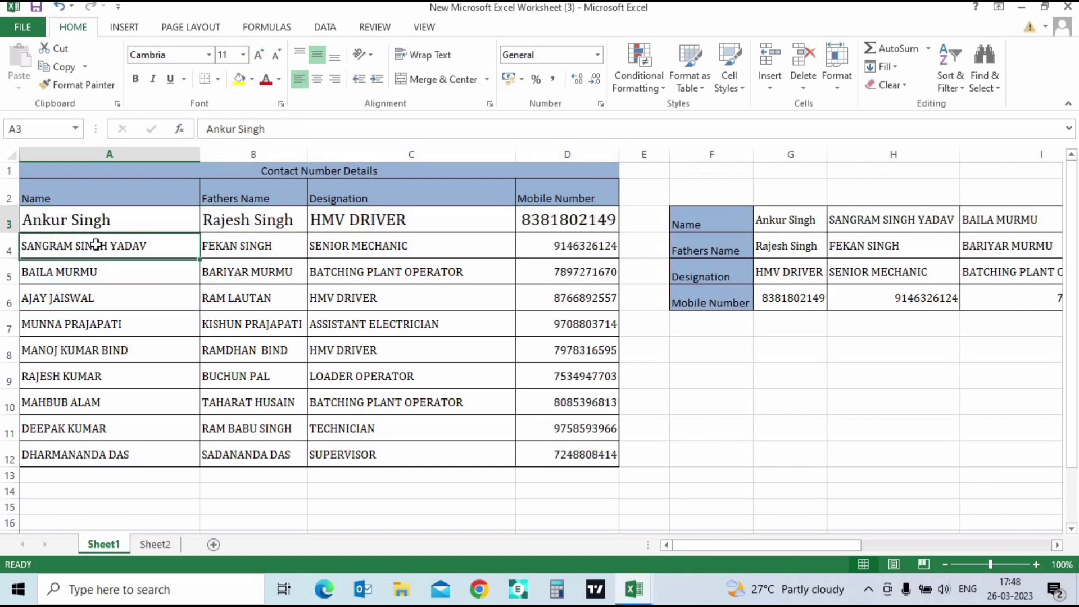
{"action": "left_click", "coordinate": [94, 251]}
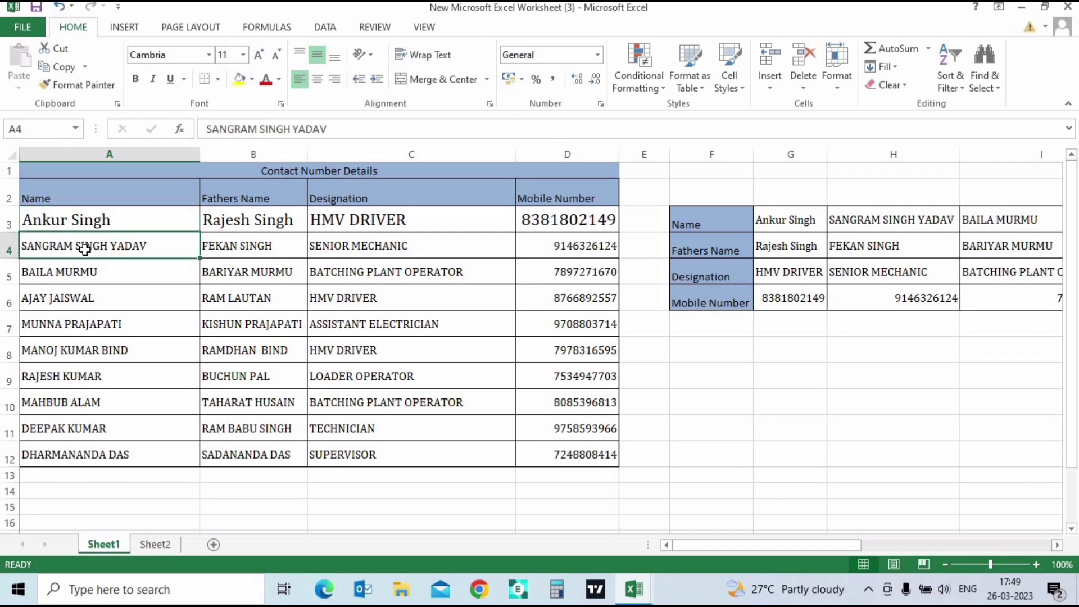
- Format Painter row 3's style onto rows 4–12, then AutoFit columns A and B
{"action": "left_click_drag", "start_coordinate": [56, 224], "coordinate": [603, 220]}
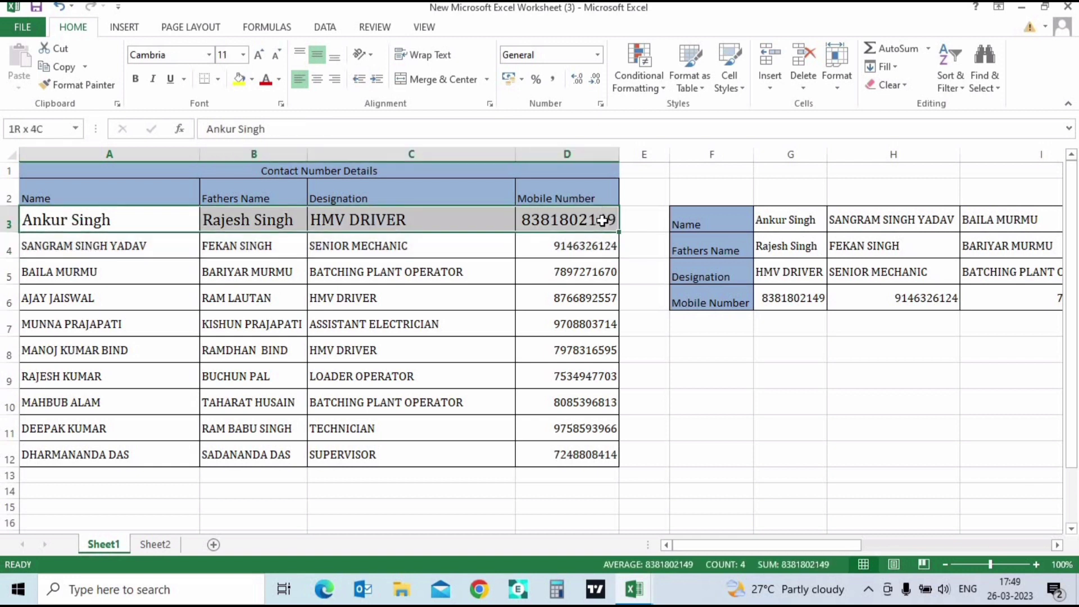
{"action": "left_click", "coordinate": [106, 87]}
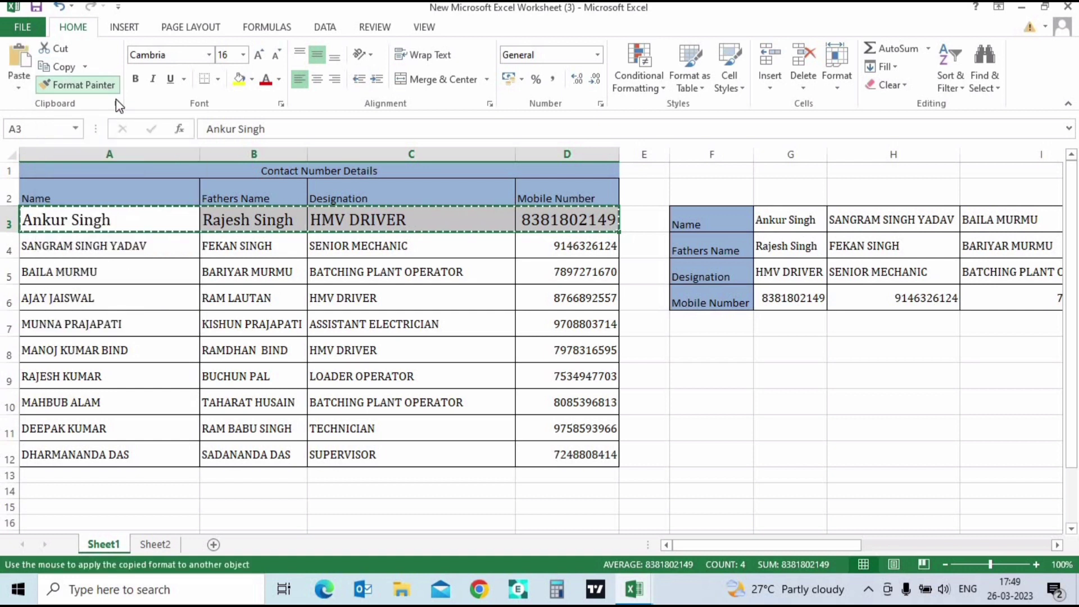
{"action": "left_click", "coordinate": [62, 246]}
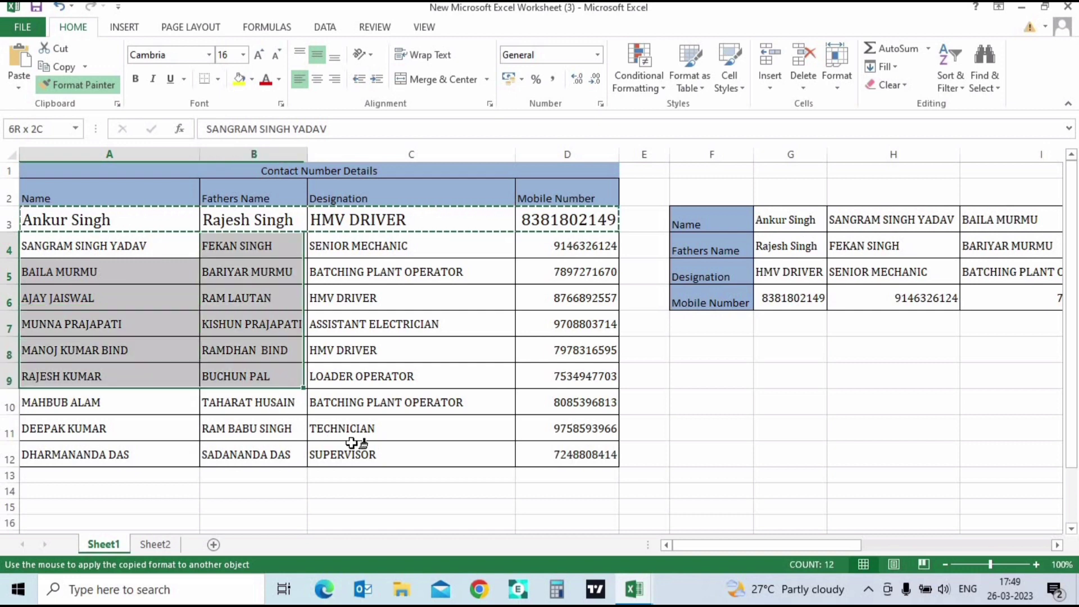
{"action": "mouse_move", "coordinate": [62, 245]}
{"action": "left_mouse_down"}
{"action": "mouse_move", "coordinate": [509, 447]}
{"action": "mouse_move", "coordinate": [549, 451]}
{"action": "left_mouse_up"}
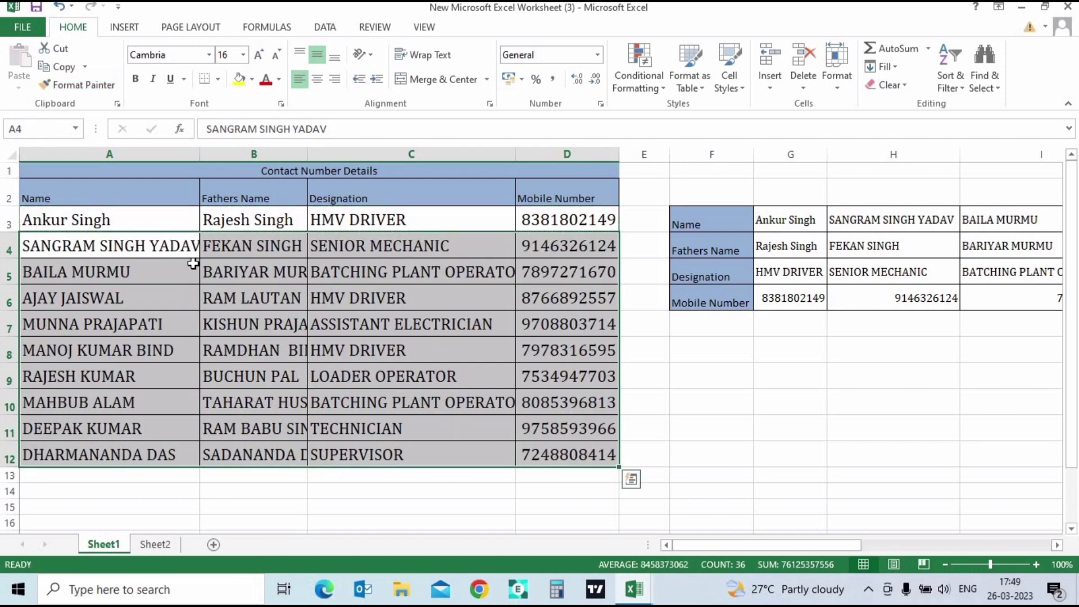
{"action": "left_click", "coordinate": [127, 237]}
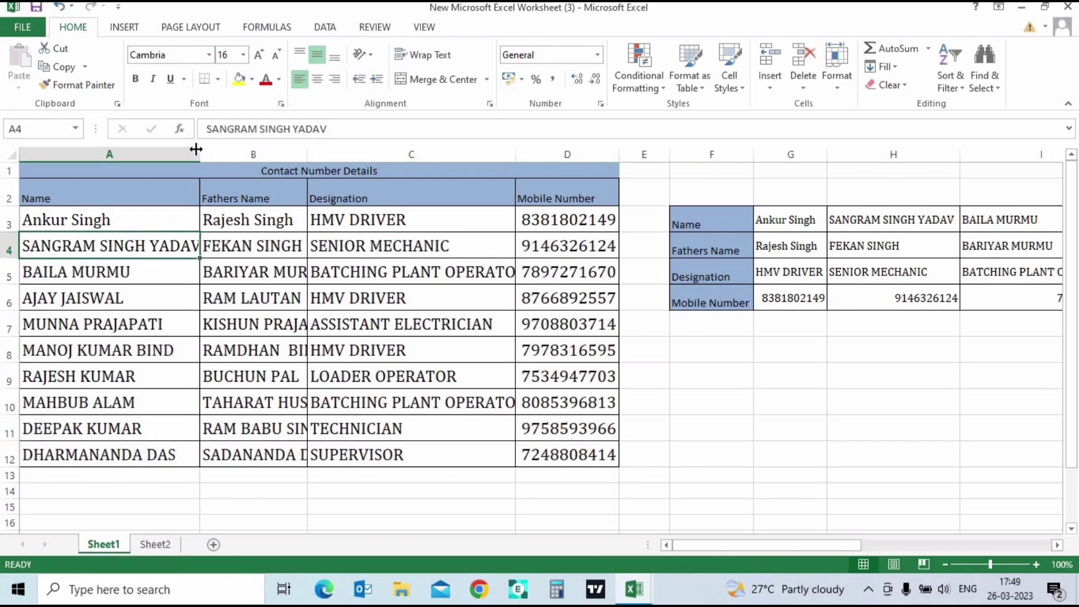
{"action": "double_click", "coordinate": [198, 149]}
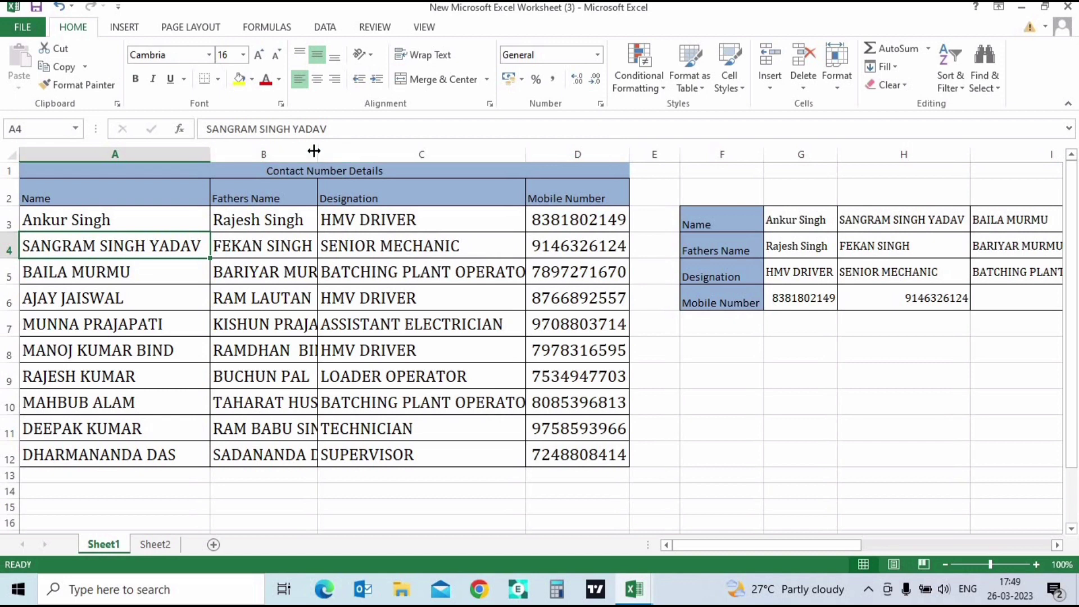
{"action": "double_click", "coordinate": [314, 151]}
{"action": "left_click", "coordinate": [121, 217]}
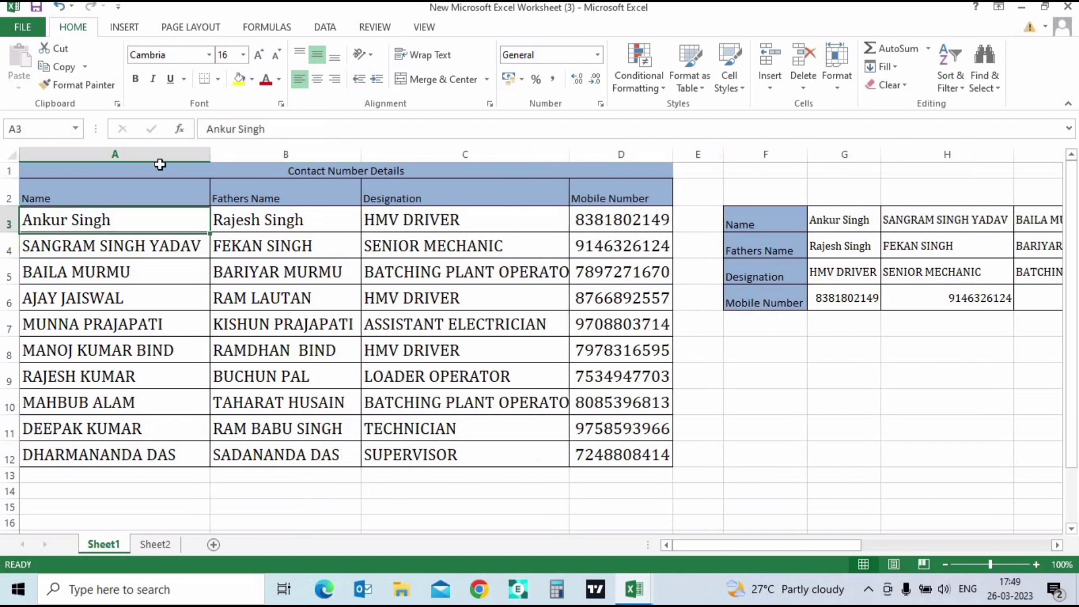
{"action": "left_click", "coordinate": [238, 80]}
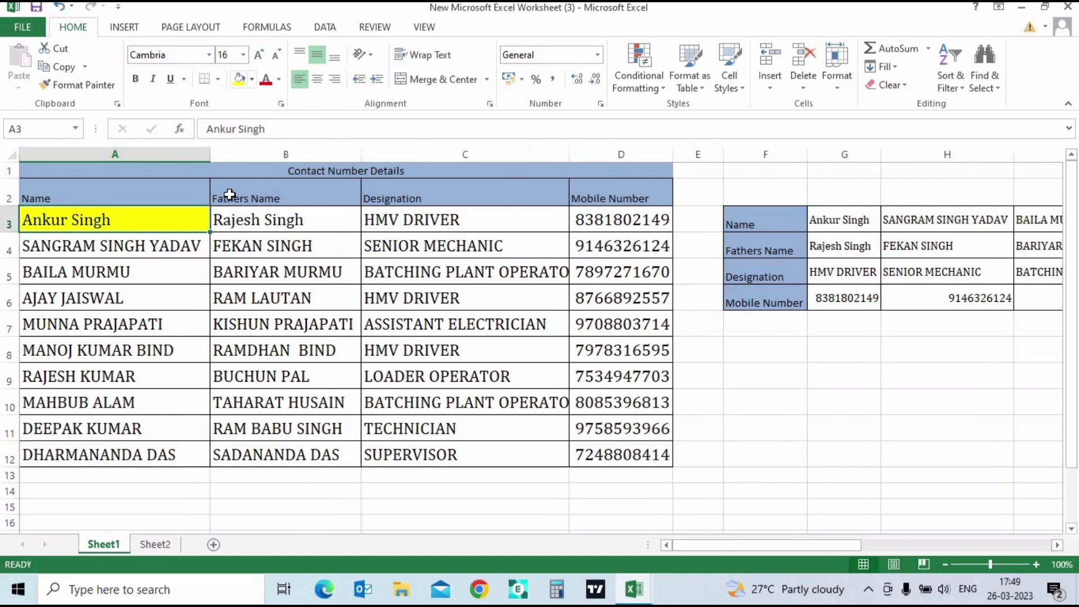
{"action": "left_click", "coordinate": [248, 219]}
{"action": "left_click", "coordinate": [83, 84]}
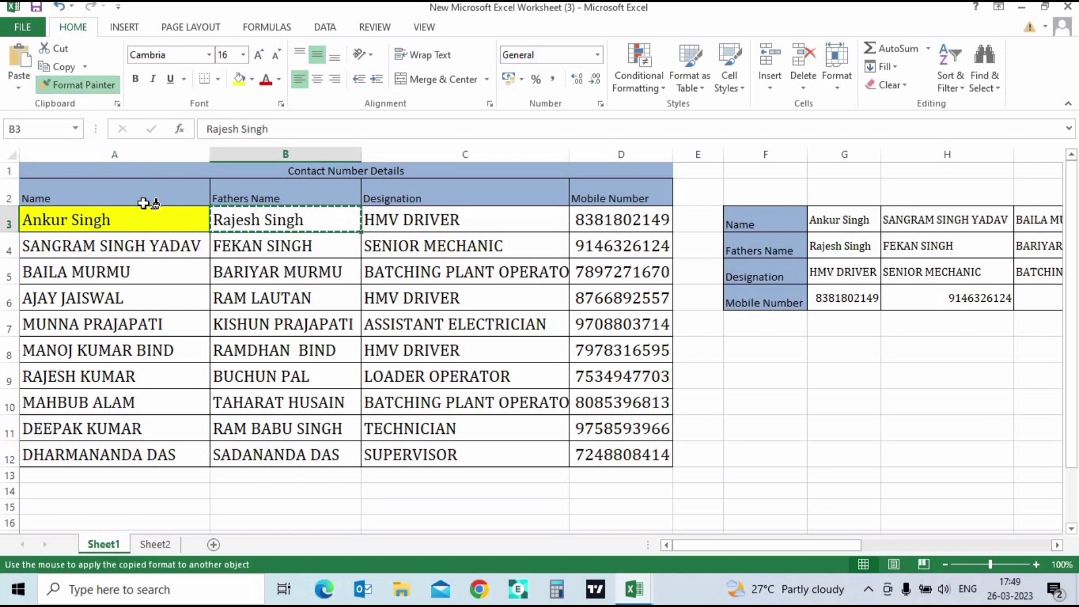
{"action": "left_click", "coordinate": [281, 222]}
{"action": "left_click", "coordinate": [57, 220]}
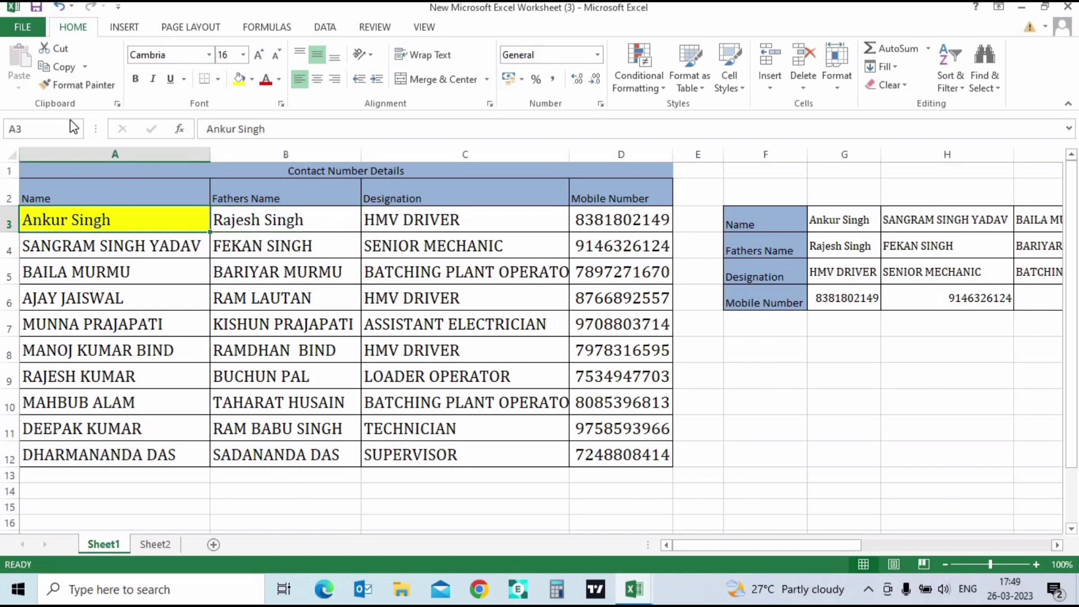
{"action": "left_click", "coordinate": [83, 84]}
{"action": "left_click", "coordinate": [286, 220]}
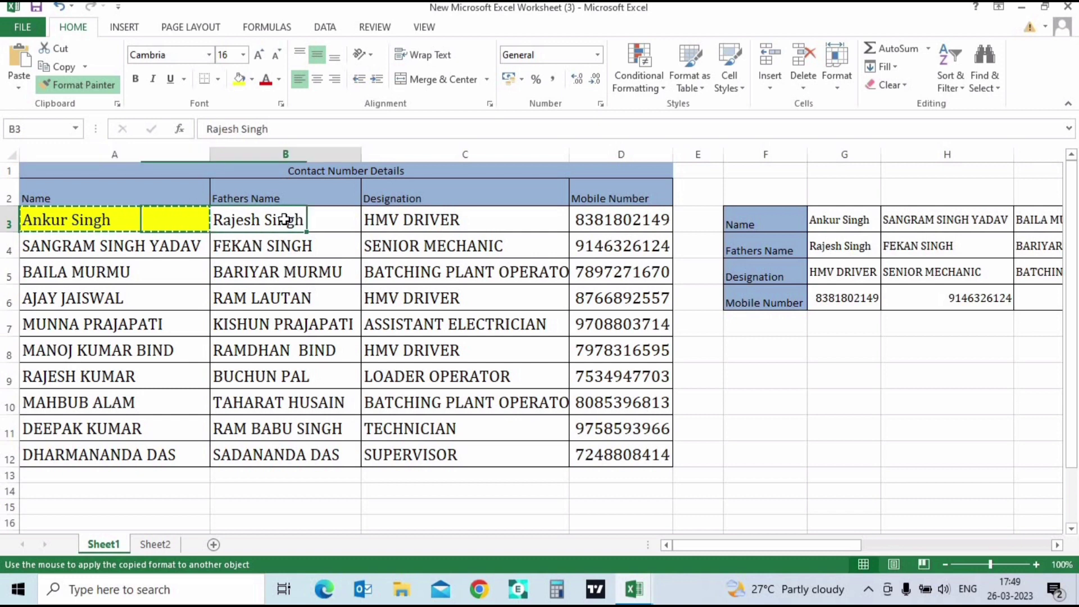
{"action": "left_click", "coordinate": [285, 221]}
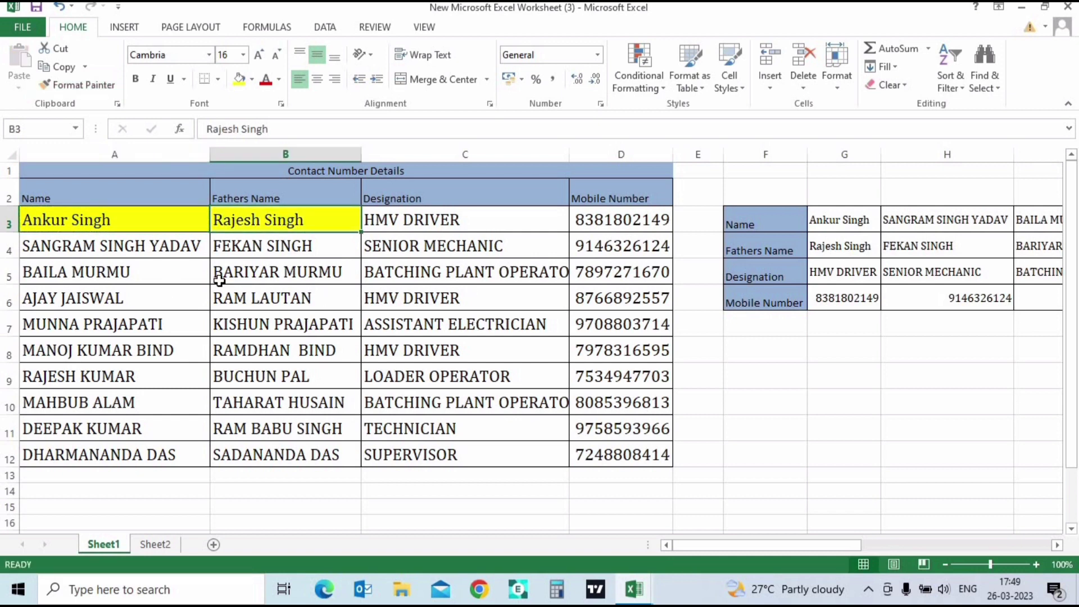
{"action": "left_click_drag", "start_coordinate": [100, 214], "coordinate": [287, 219]}
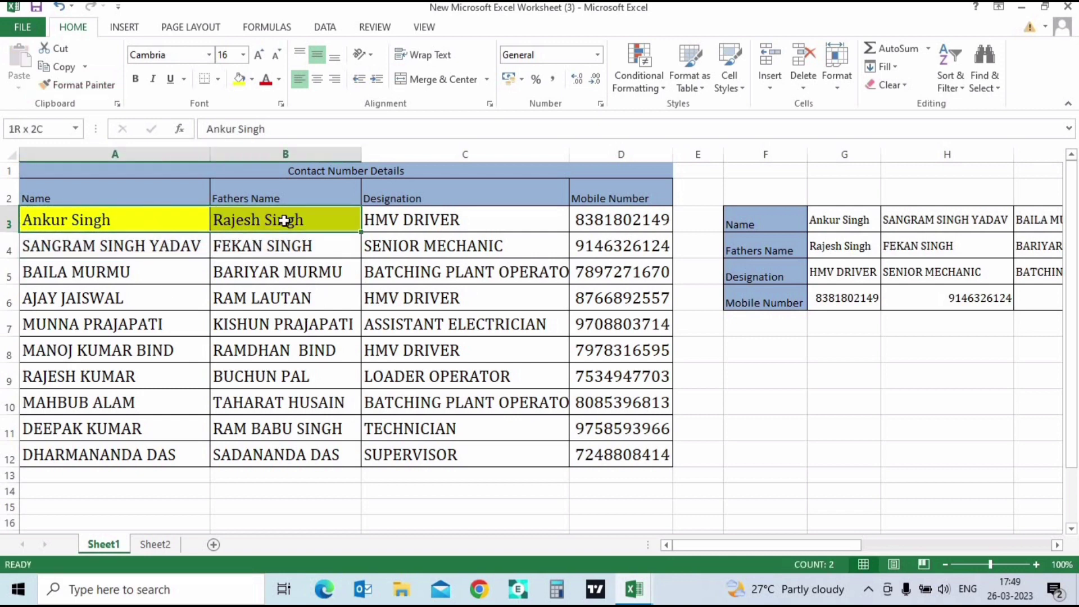
{"action": "left_click", "coordinate": [252, 78]}
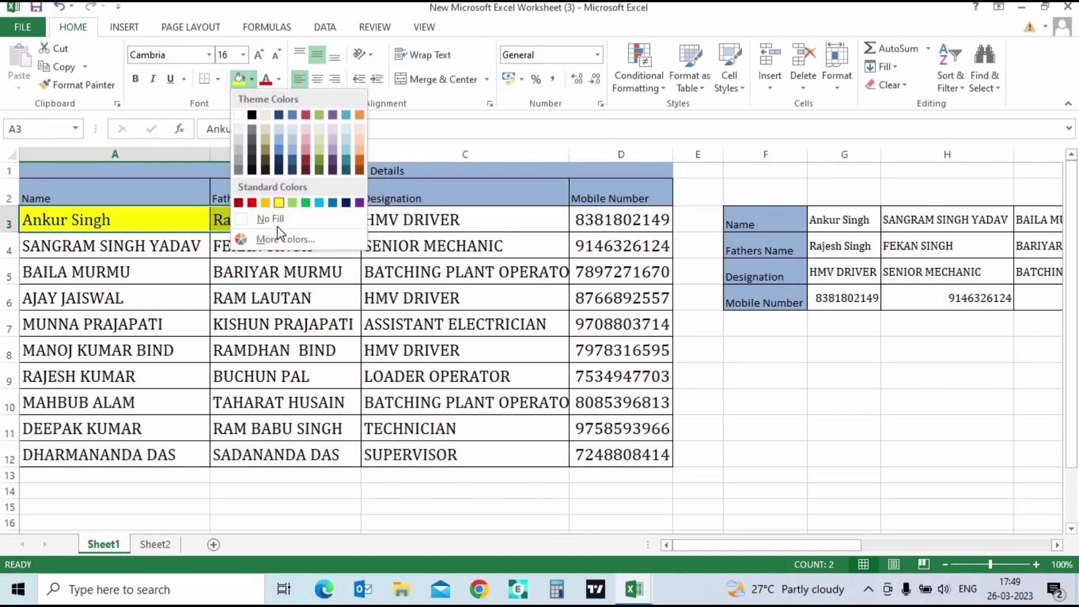
{"action": "left_click", "coordinate": [272, 218]}
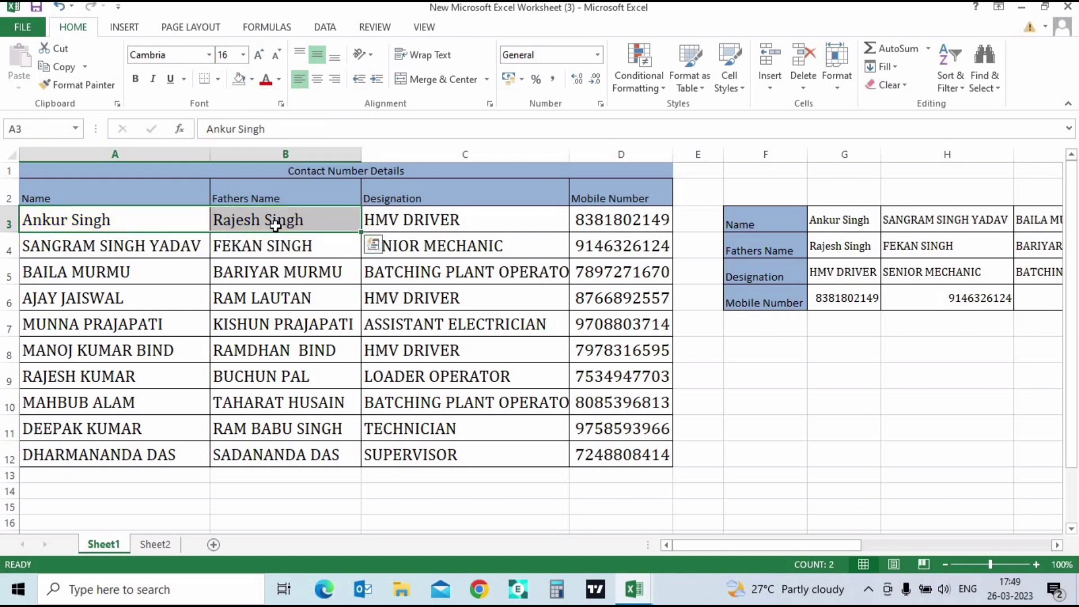
{"action": "left_click", "coordinate": [252, 79]}
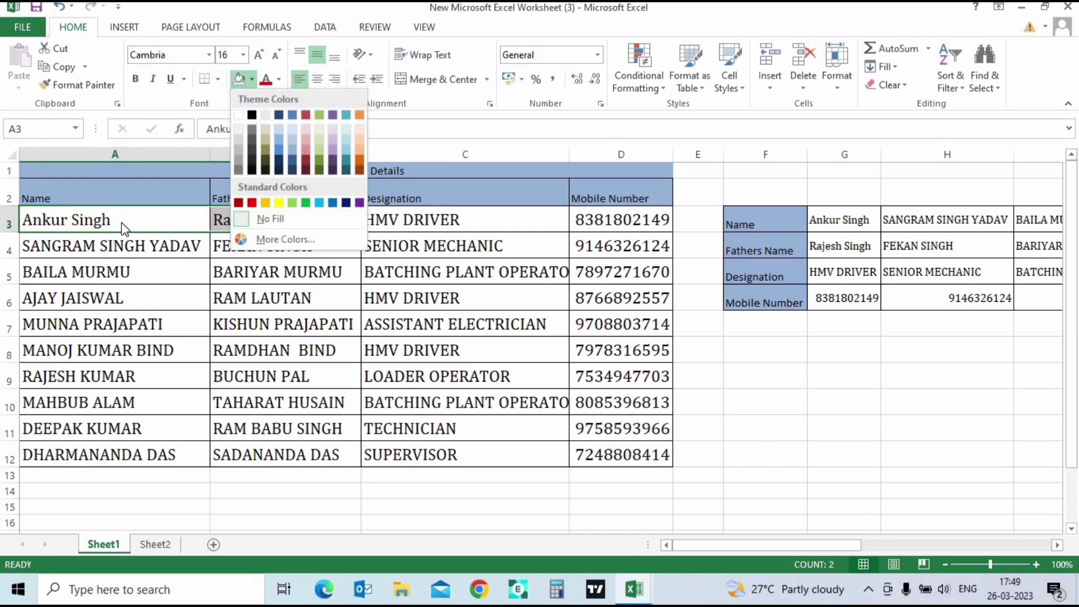
{"action": "left_click", "coordinate": [107, 214]}
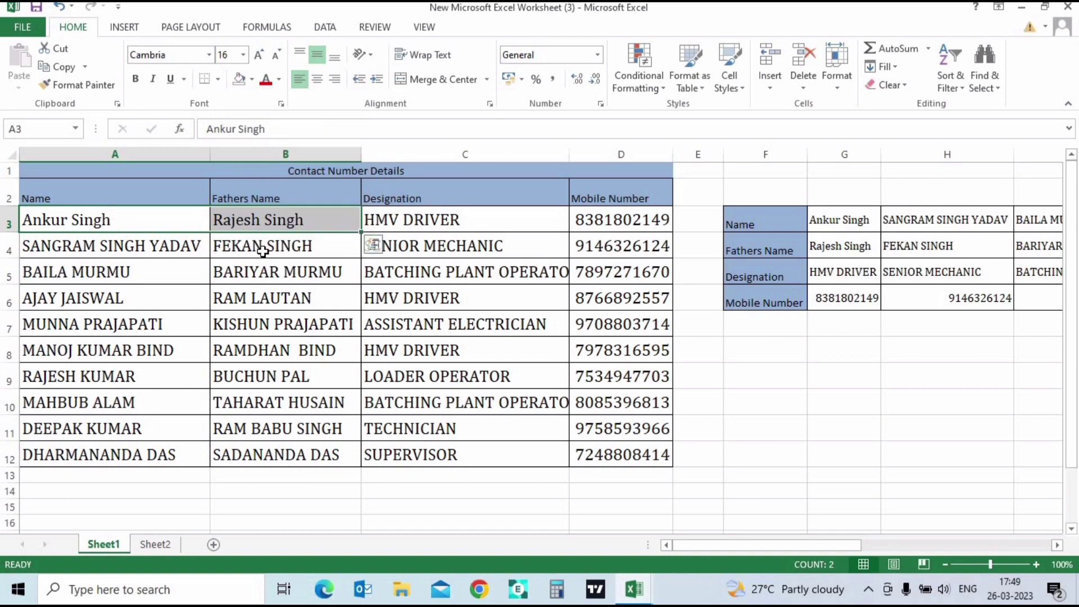
{"action": "left_click", "coordinate": [256, 222]}
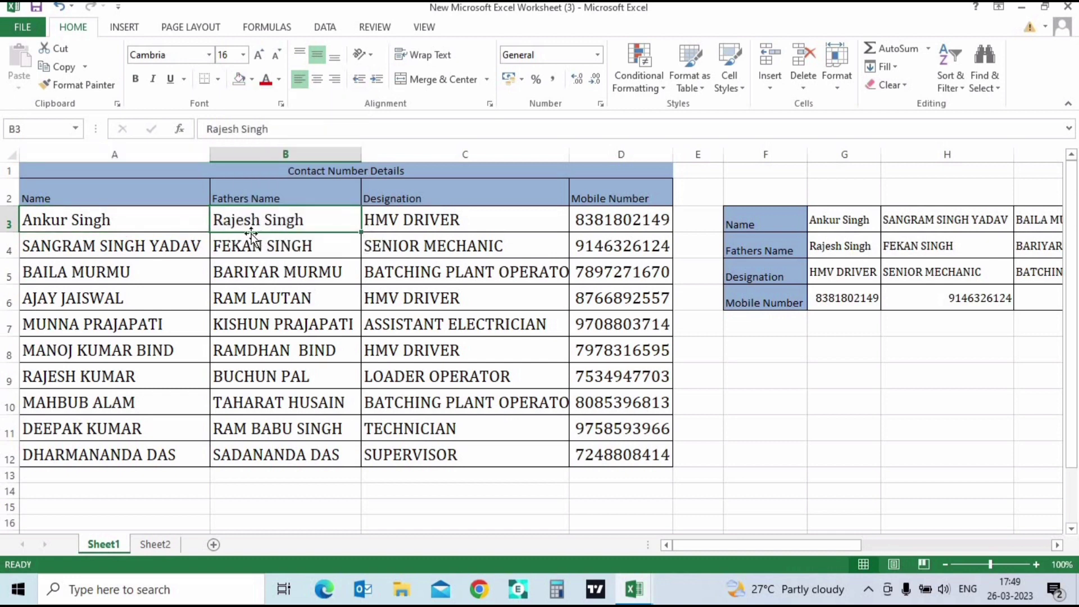
{"action": "left_click", "coordinate": [270, 82]}
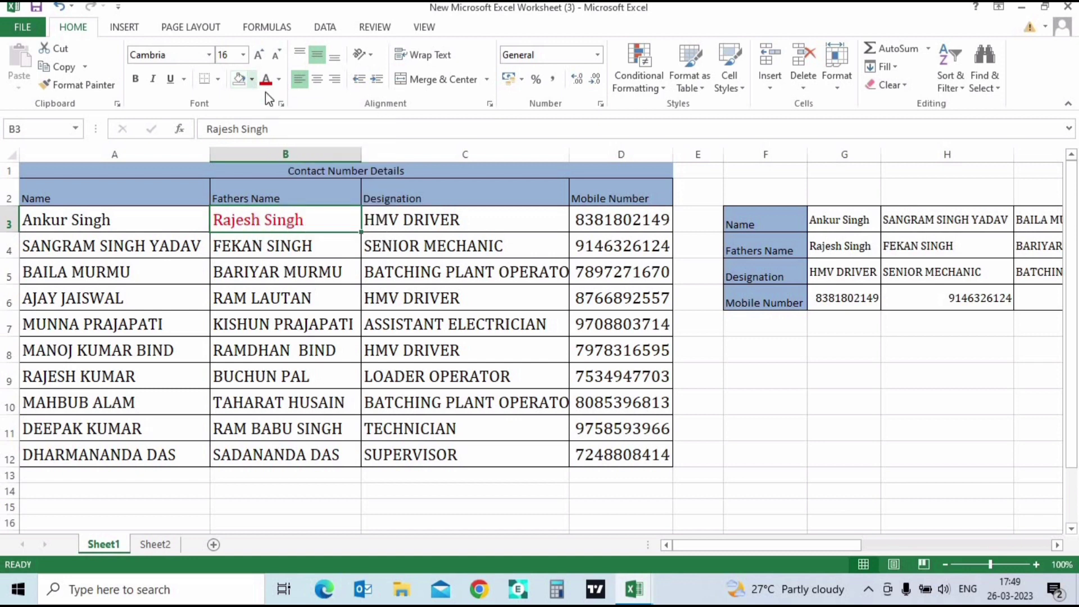
{"action": "left_click", "coordinate": [252, 79]}
{"action": "left_click", "coordinate": [279, 80]}
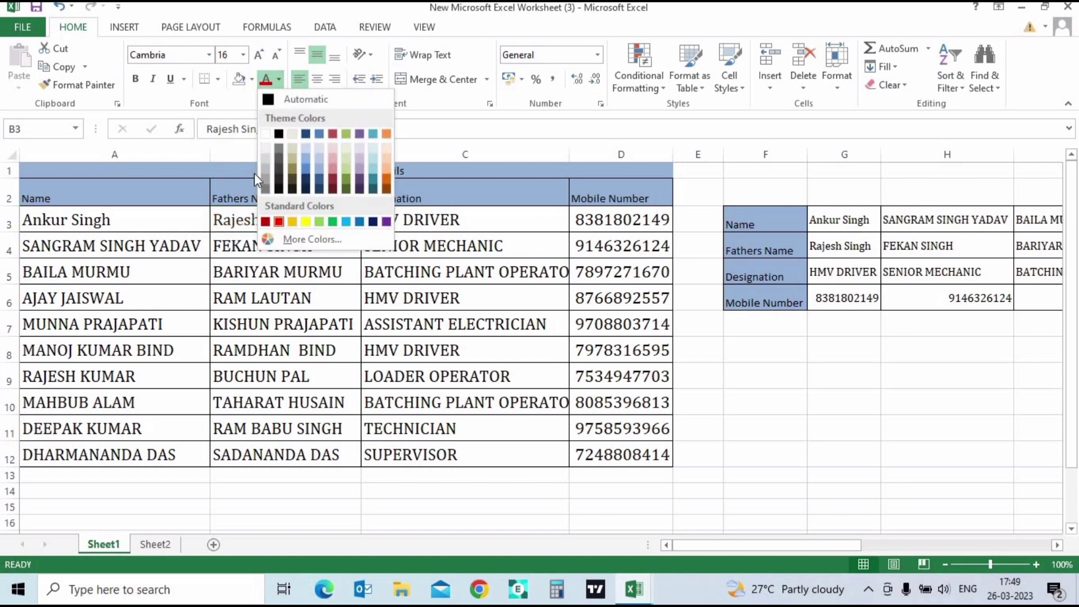
{"action": "left_click", "coordinate": [279, 133]}
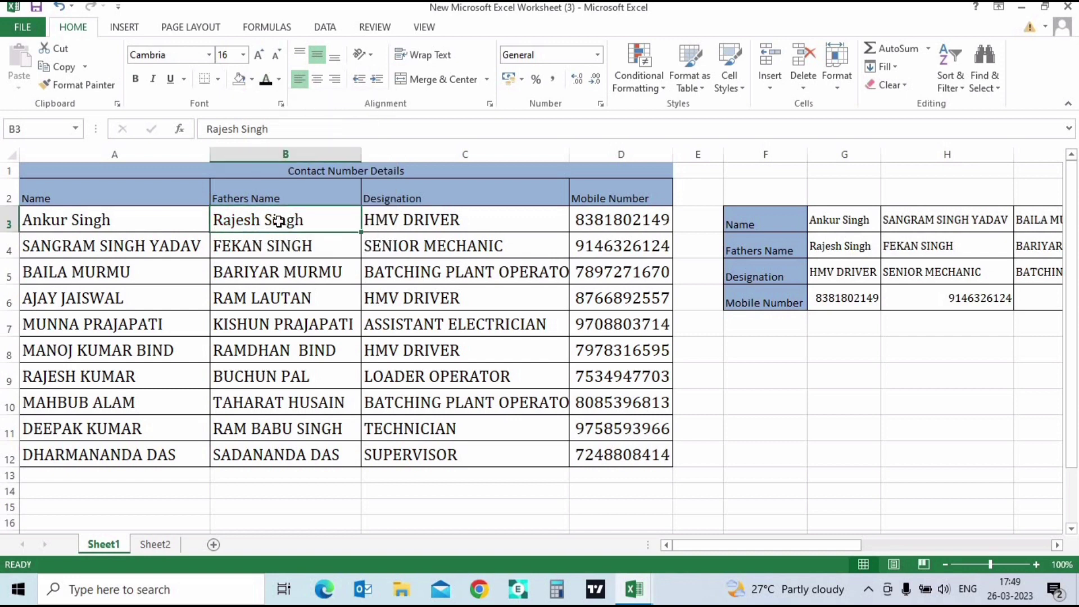
{"action": "left_click", "coordinate": [266, 241]}
{"action": "left_click", "coordinate": [259, 222]}
- On Sheet2, review the full month list in column A and the partial list in column C
{"action": "left_click", "coordinate": [155, 544]}
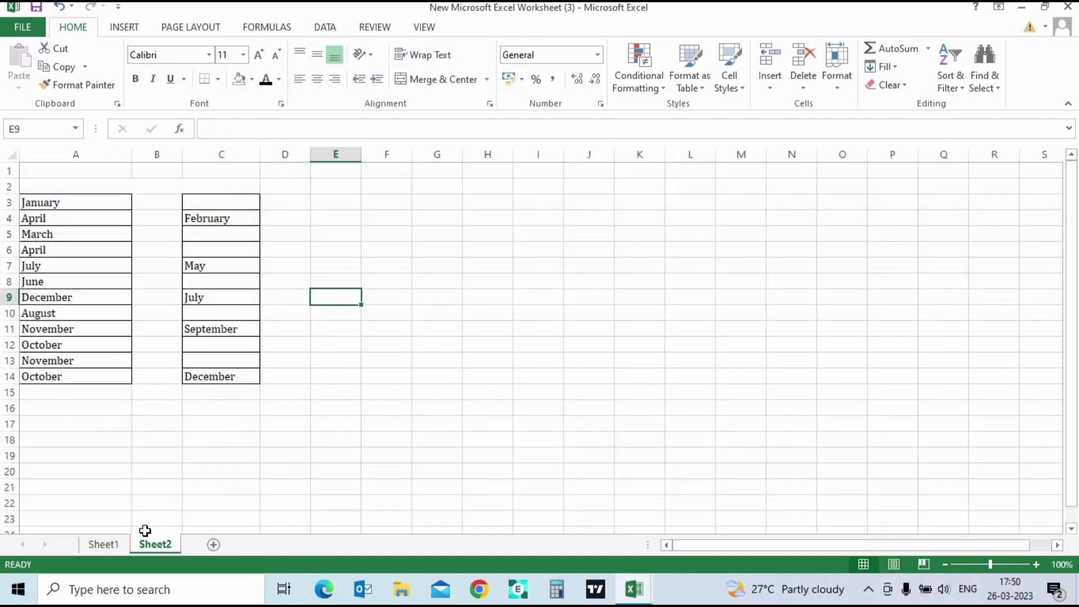
{"action": "left_click", "coordinate": [82, 204]}
{"action": "left_click", "coordinate": [62, 218]}
{"action": "left_click", "coordinate": [62, 234]}
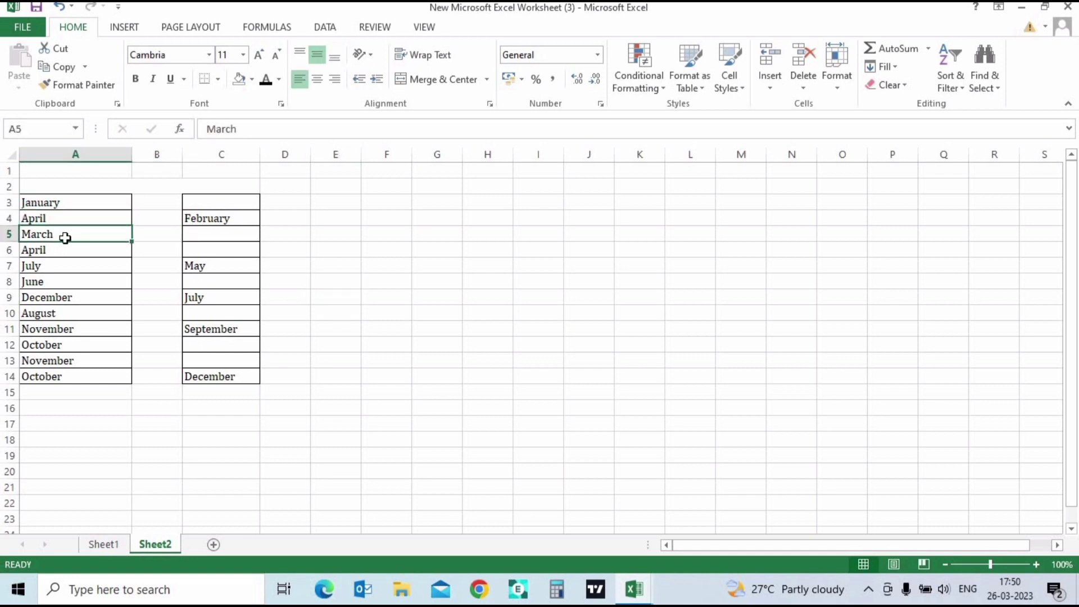
{"action": "left_click", "coordinate": [61, 217]}
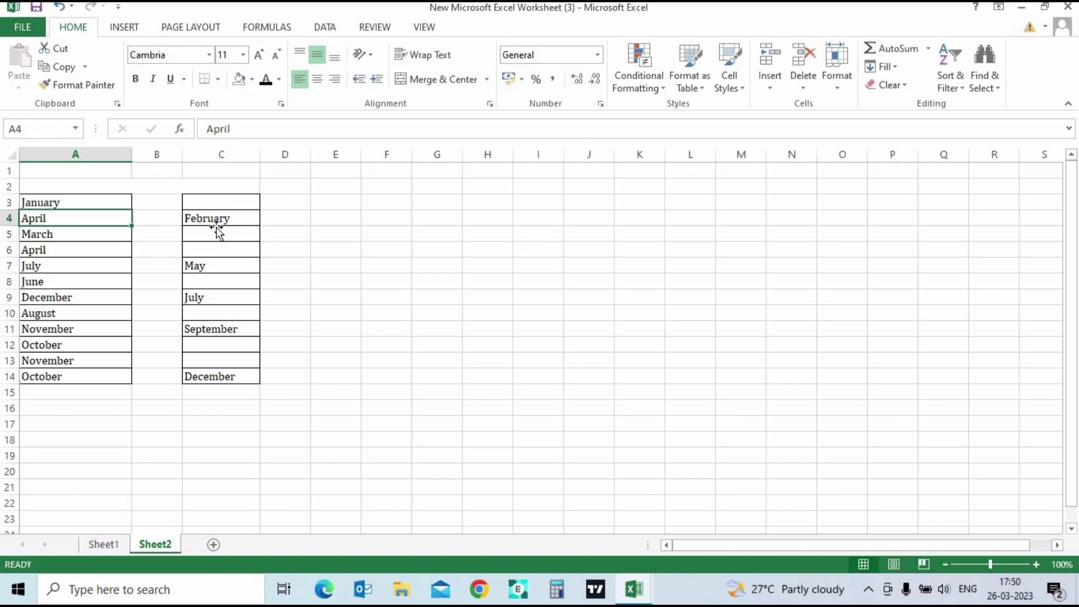
{"action": "left_click", "coordinate": [217, 224]}
{"action": "left_click", "coordinate": [225, 200]}
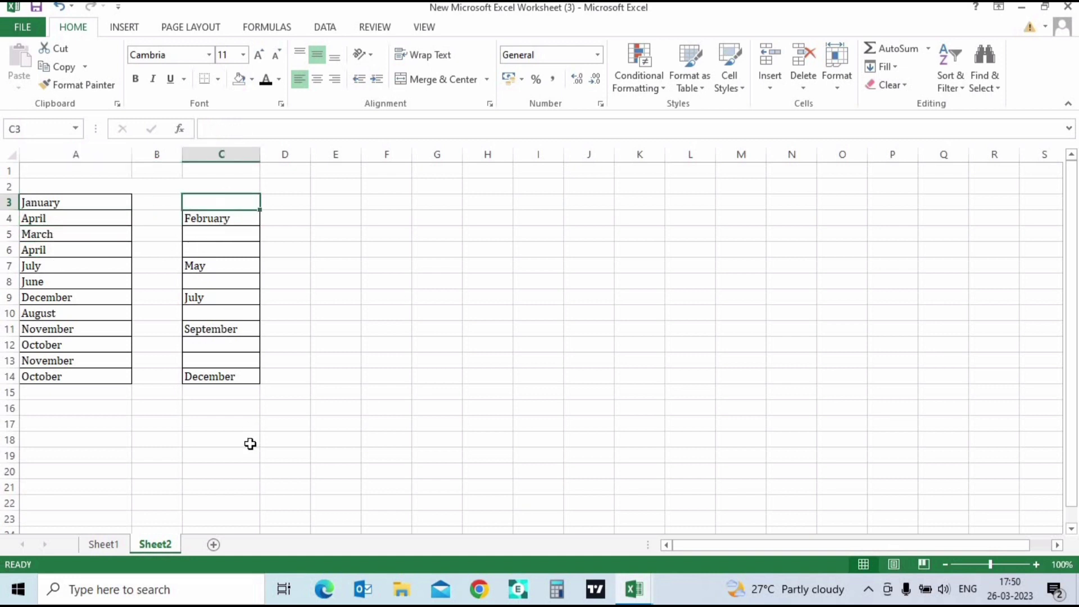
{"action": "left_click_drag", "start_coordinate": [250, 444], "coordinate": [240, 376]}
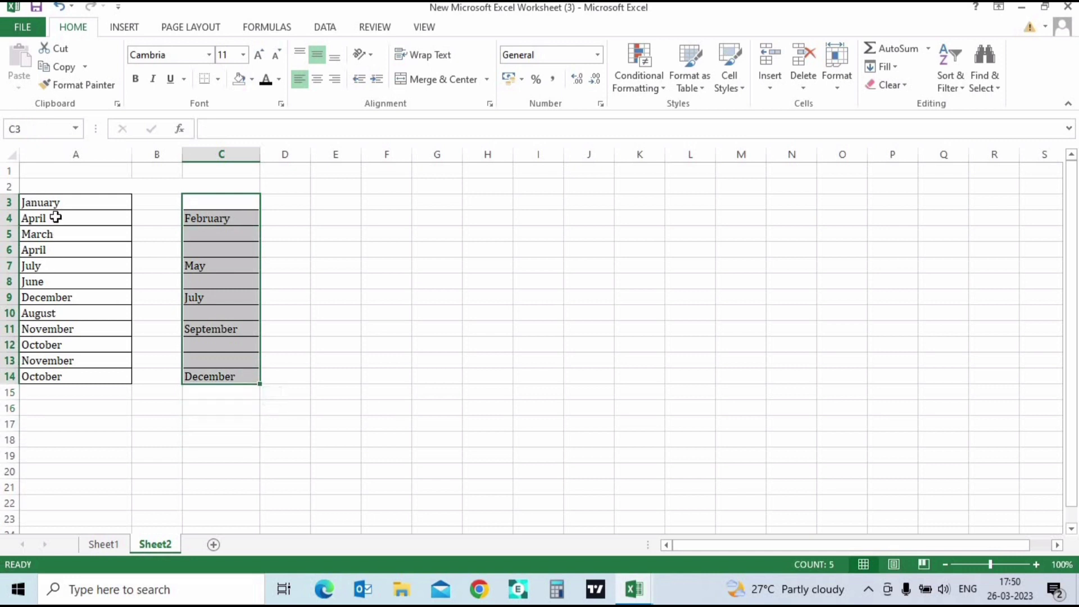
- Copy the full month list A3:A14 and paste it into E3
{"action": "left_click_drag", "start_coordinate": [45, 202], "coordinate": [72, 376]}
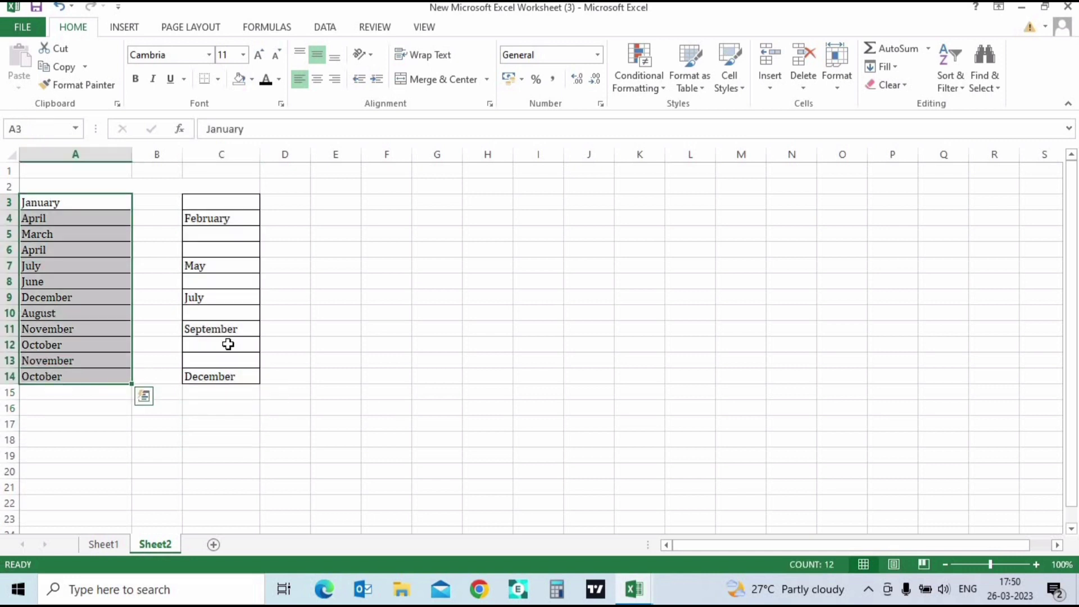
{"action": "key", "text": "ctrl+c"}
{"action": "left_click", "coordinate": [348, 206]}
{"action": "key", "text": "ctrl+v"}
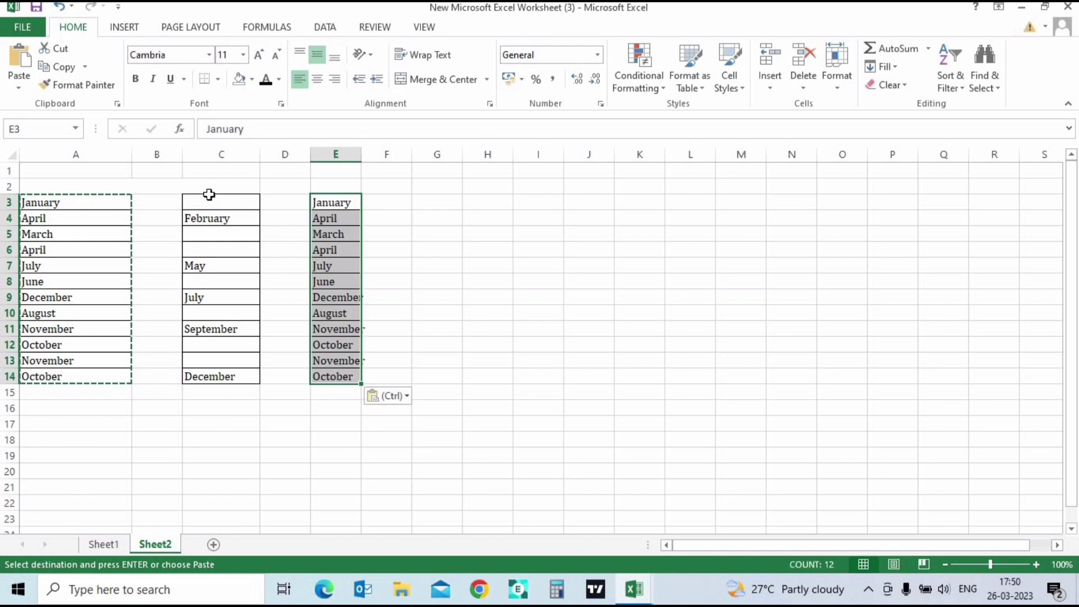
- Trial-paste the partial list C3:C14 into E3, then undo both pastes to empty column E
{"action": "left_click_drag", "start_coordinate": [208, 199], "coordinate": [203, 372]}
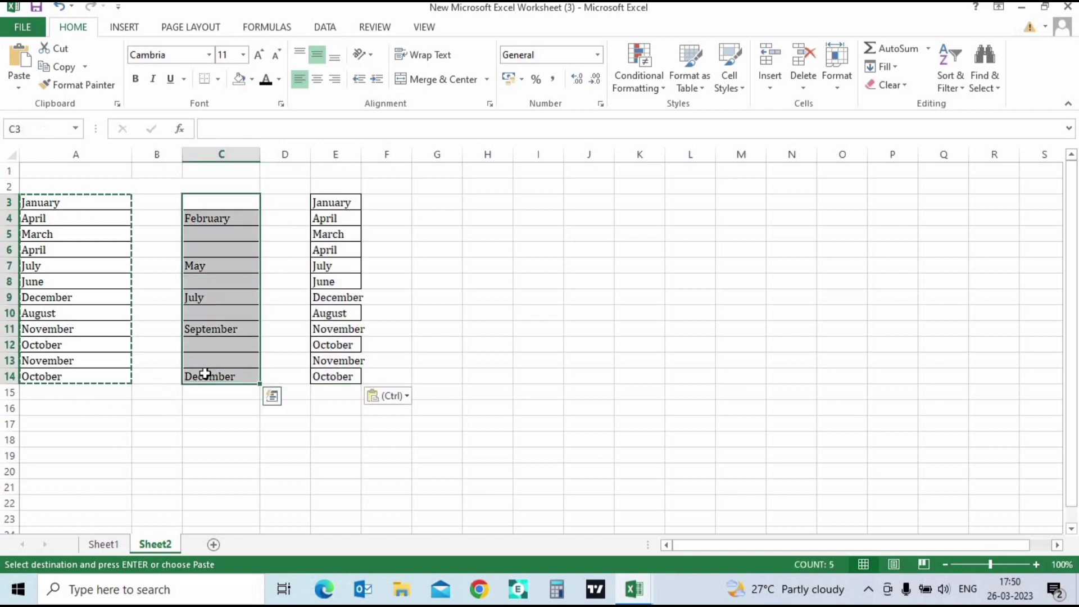
{"action": "key", "text": "ctrl+c"}
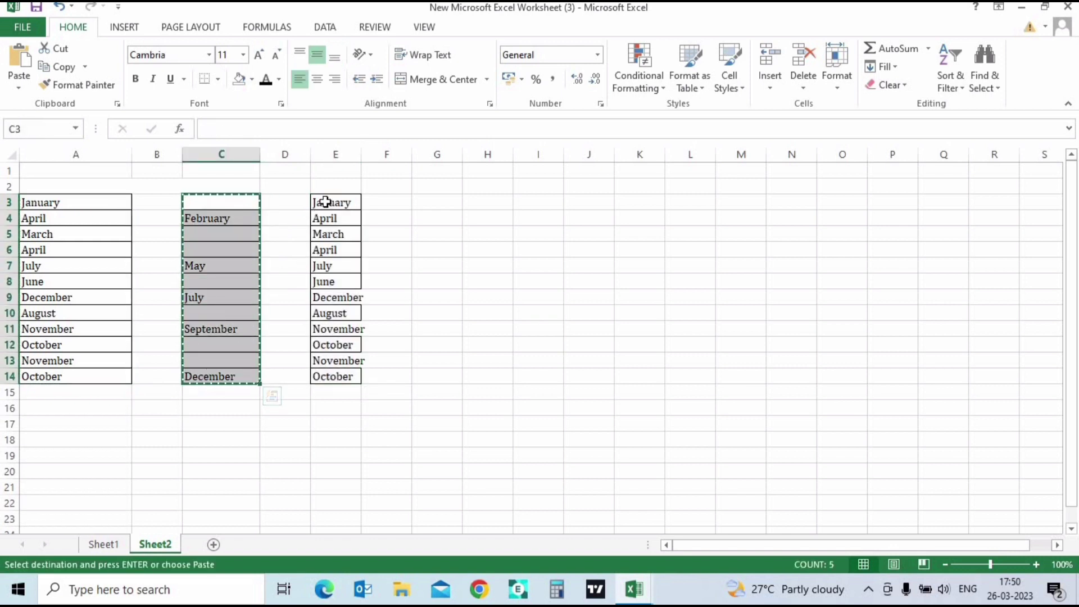
{"action": "left_click", "coordinate": [318, 205]}
{"action": "key", "text": "ctrl+v"}
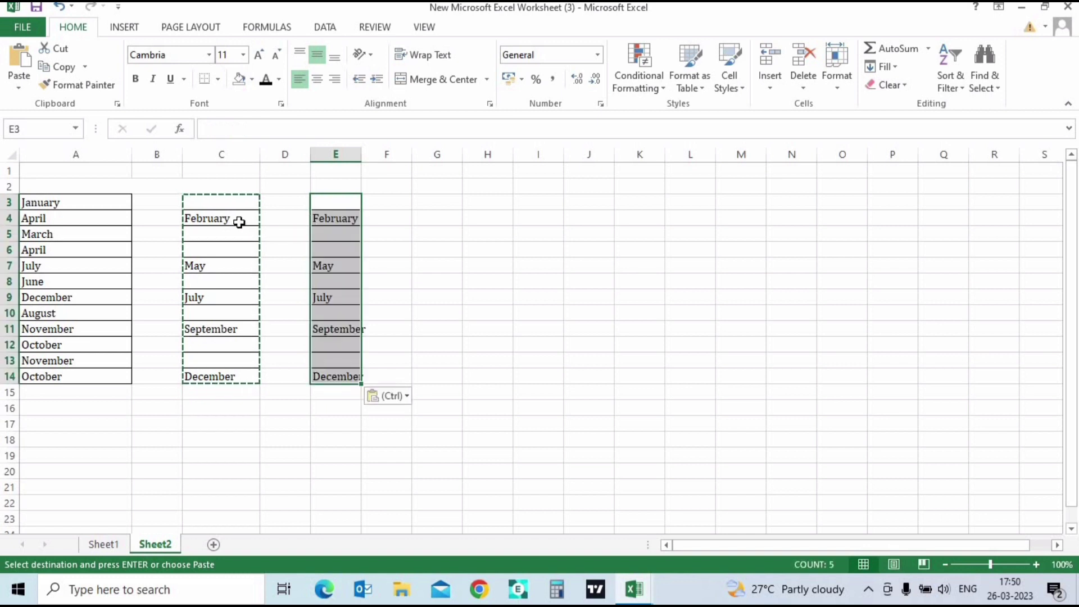
{"action": "left_click", "coordinate": [320, 201]}
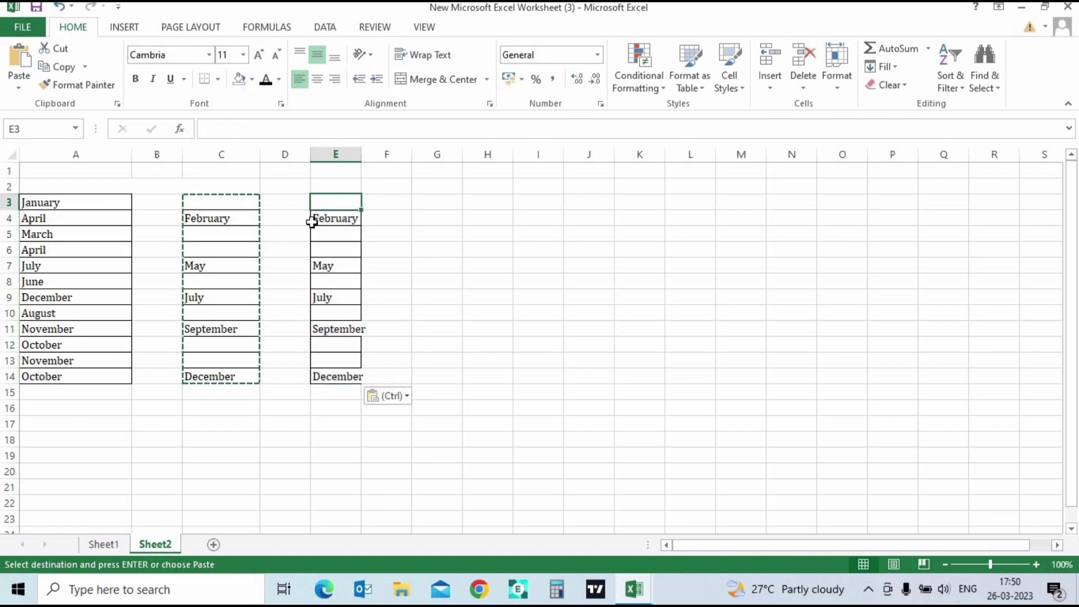
{"action": "left_click", "coordinate": [220, 250]}
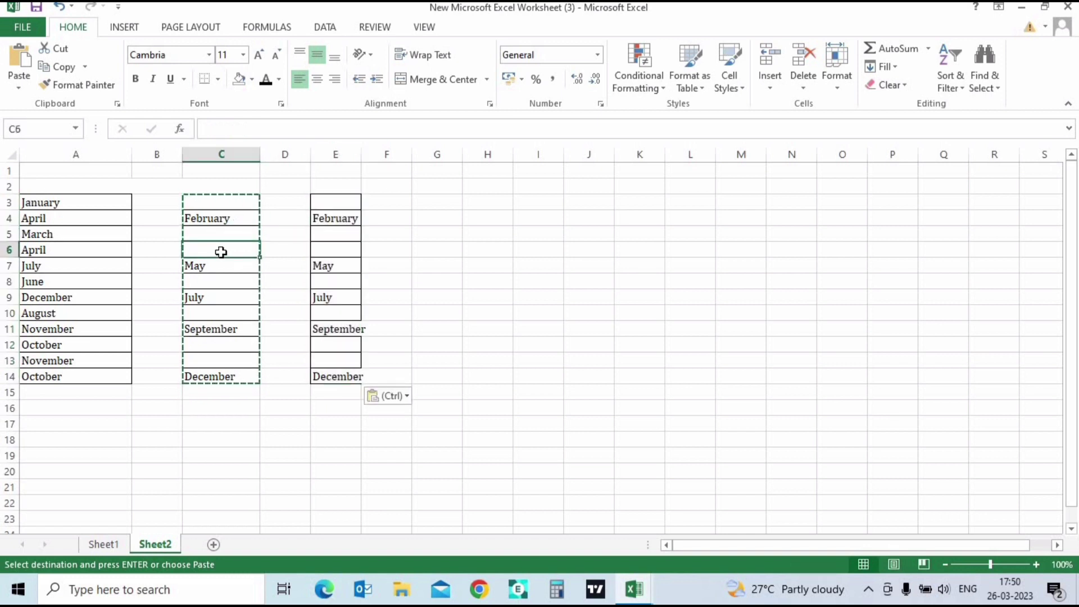
{"action": "key", "text": "ctrl+z"}
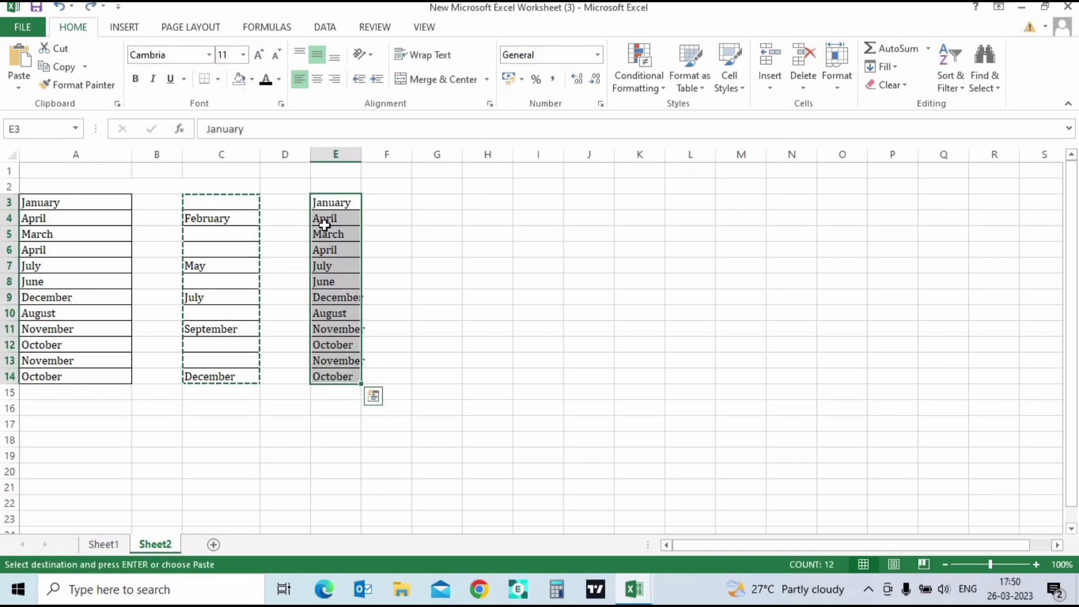
{"action": "key", "text": "ctrl+z"}
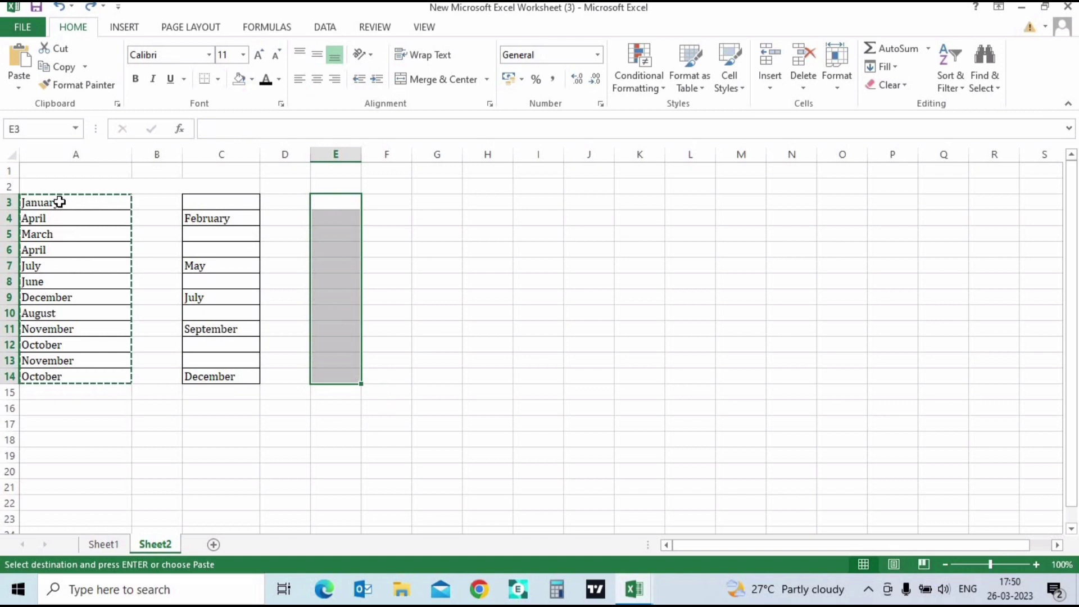
- Compare the month entries in columns A and C row by row
{"action": "left_click", "coordinate": [59, 202]}
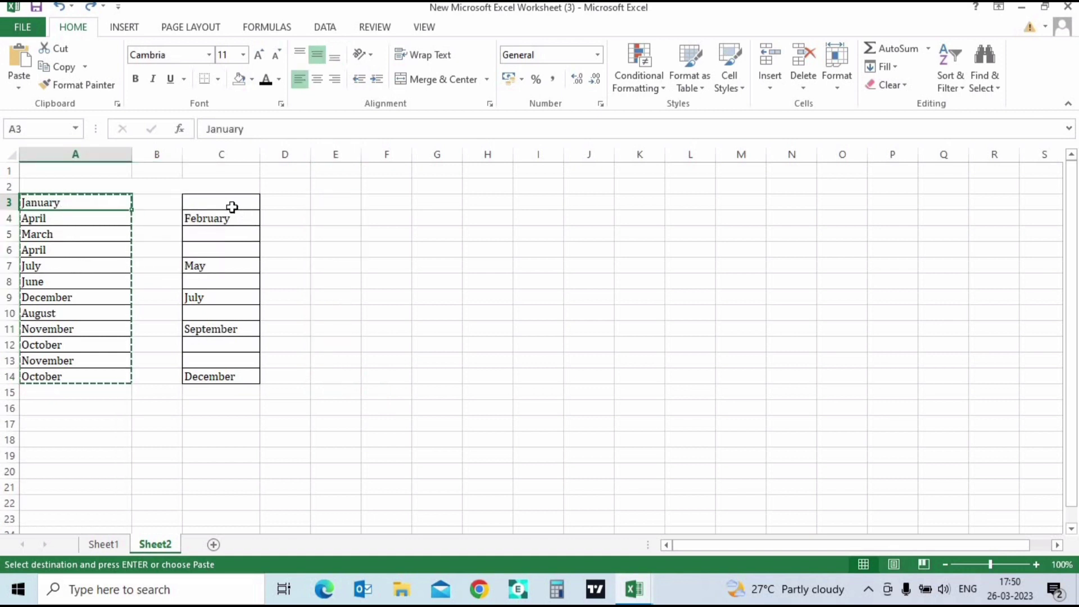
{"action": "left_click", "coordinate": [236, 224]}
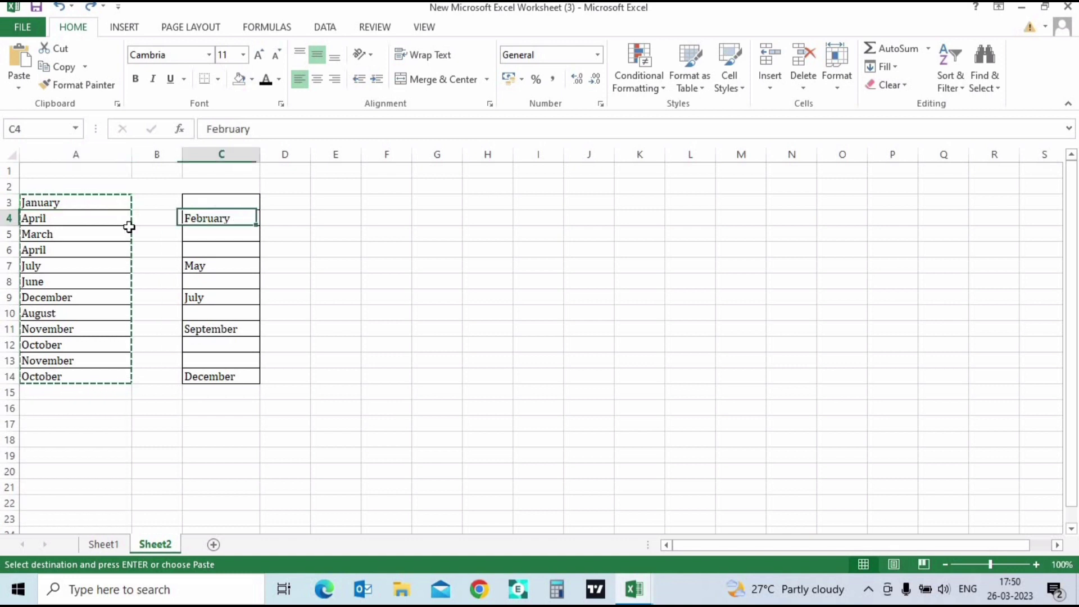
{"action": "left_click", "coordinate": [99, 234]}
{"action": "left_click", "coordinate": [68, 218]}
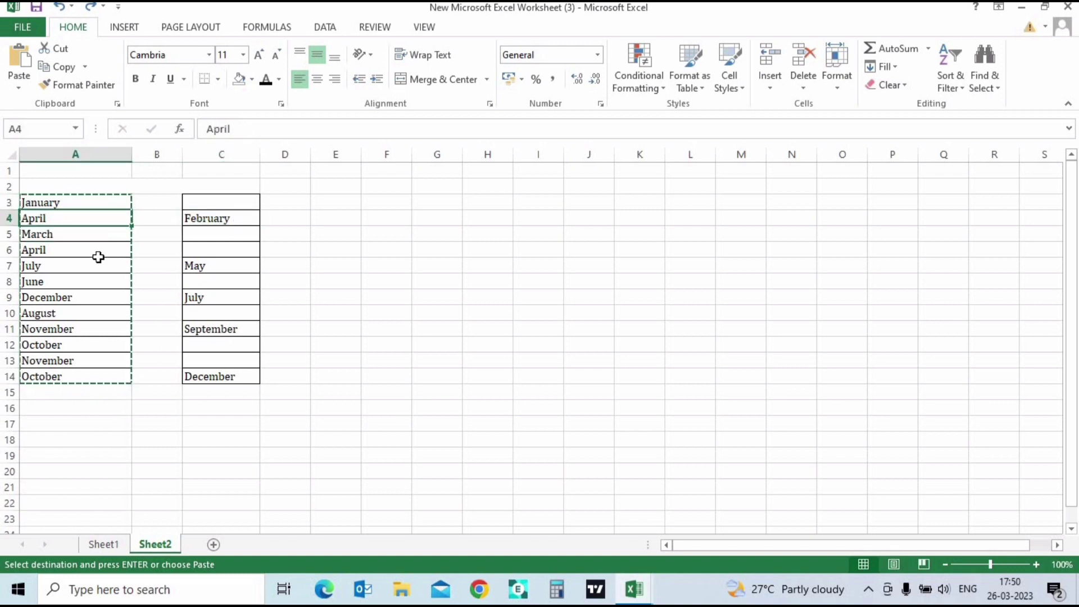
{"action": "left_click", "coordinate": [81, 236]}
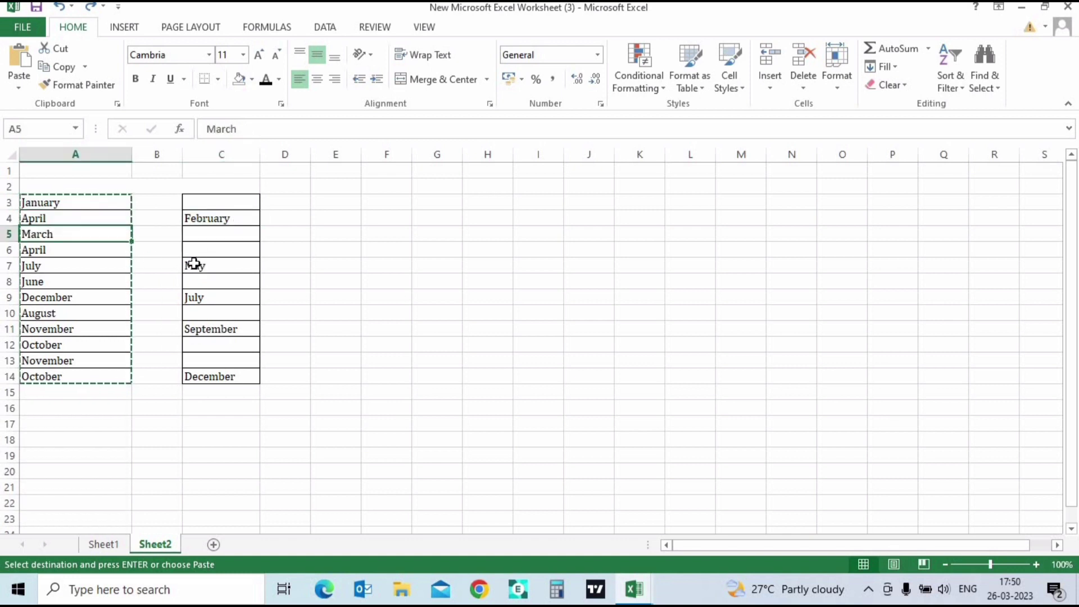
{"action": "left_click", "coordinate": [86, 251]}
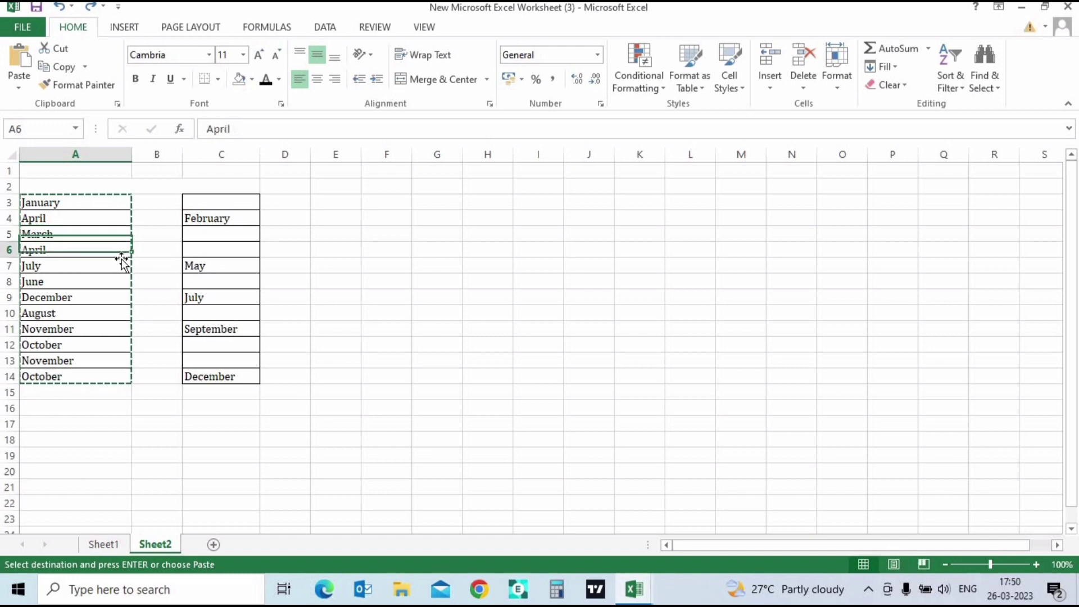
{"action": "left_click", "coordinate": [195, 265]}
{"action": "left_click", "coordinate": [64, 268]}
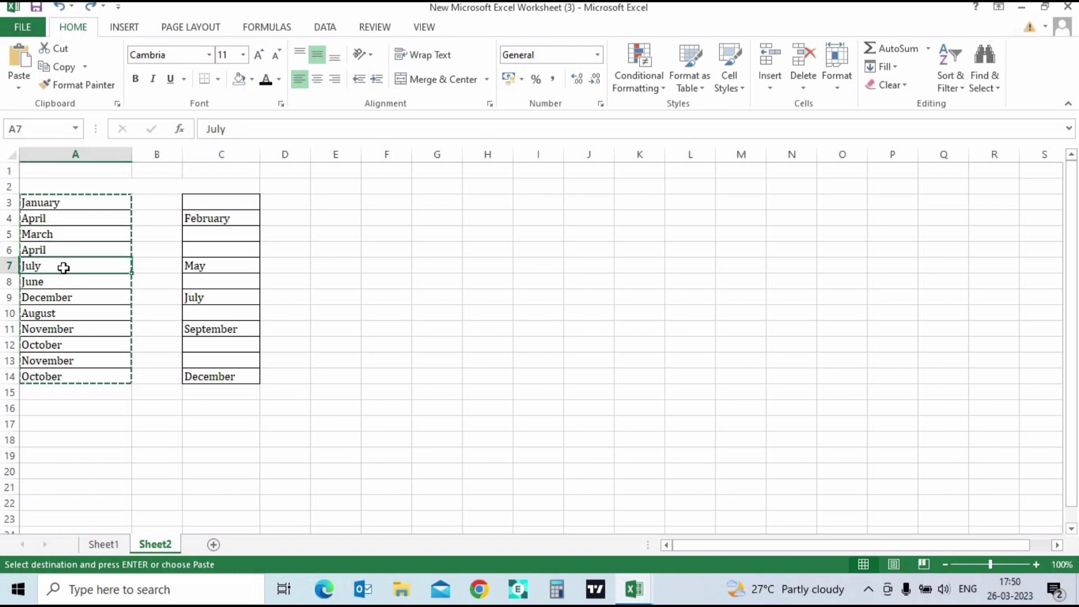
{"action": "left_click", "coordinate": [75, 281]}
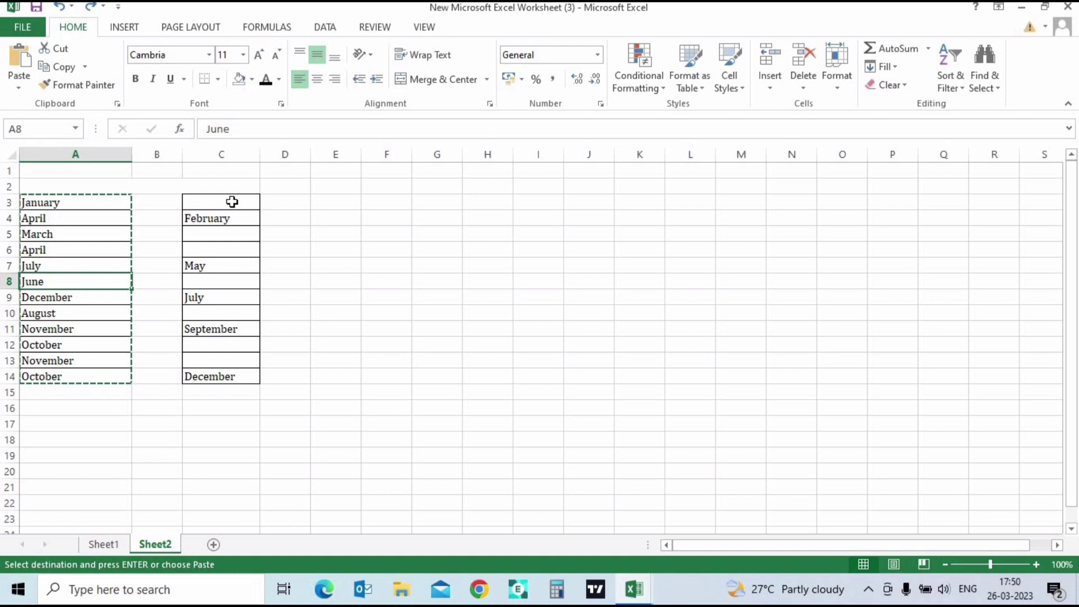
- Copy the partial month list C3:C14 and select A3 as the destination
{"action": "left_click_drag", "start_coordinate": [231, 202], "coordinate": [230, 373]}
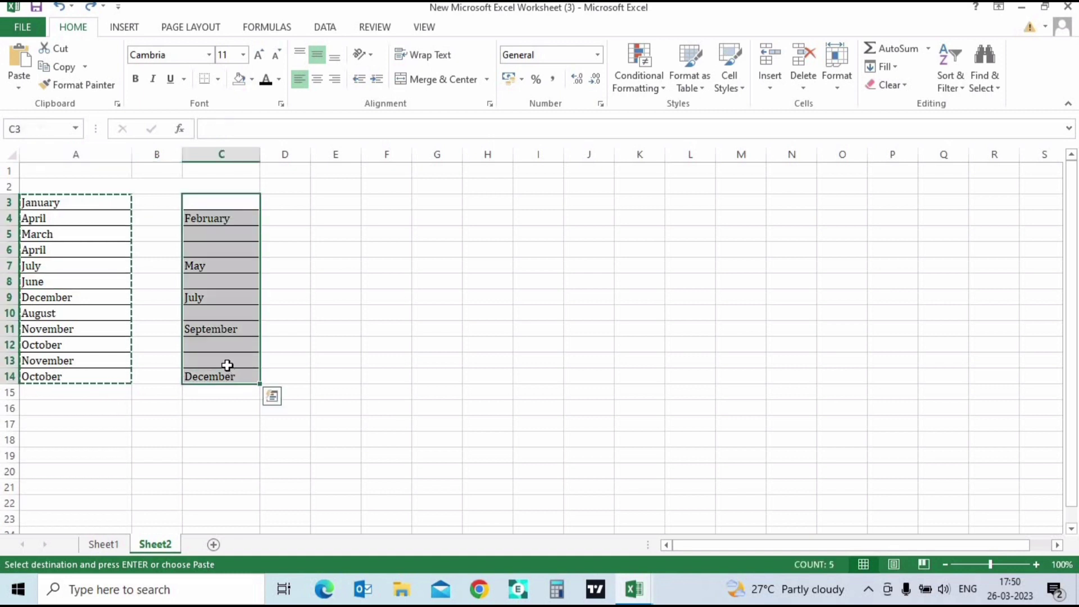
{"action": "key", "text": "ctrl+c"}
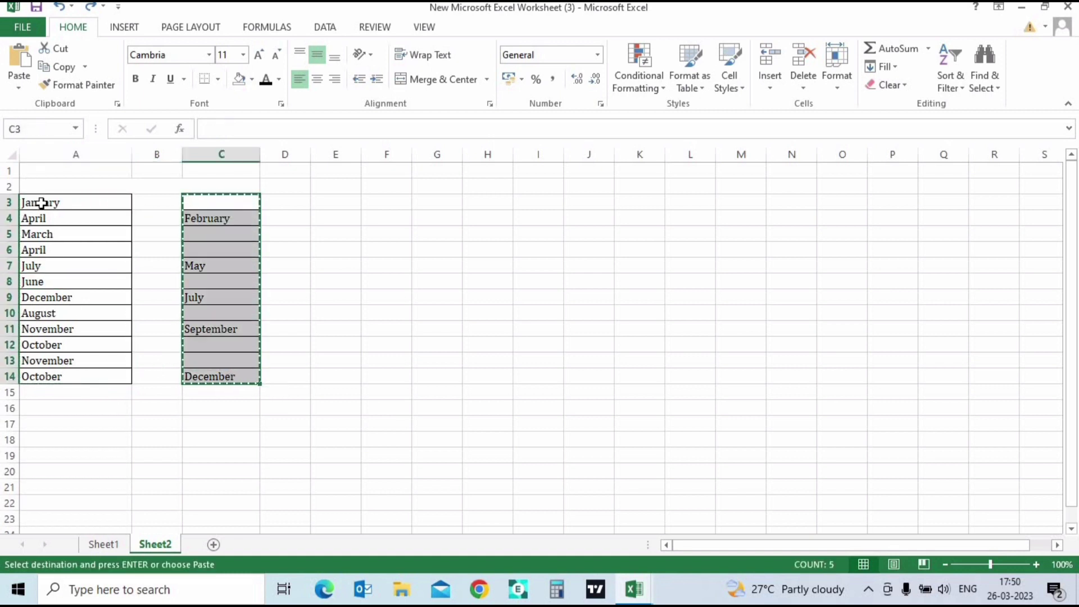
{"action": "left_click", "coordinate": [39, 204]}
- Paste Special column C's months into A3 with Skip blanks, then check January in A3
{"action": "right_click", "coordinate": [41, 205]}
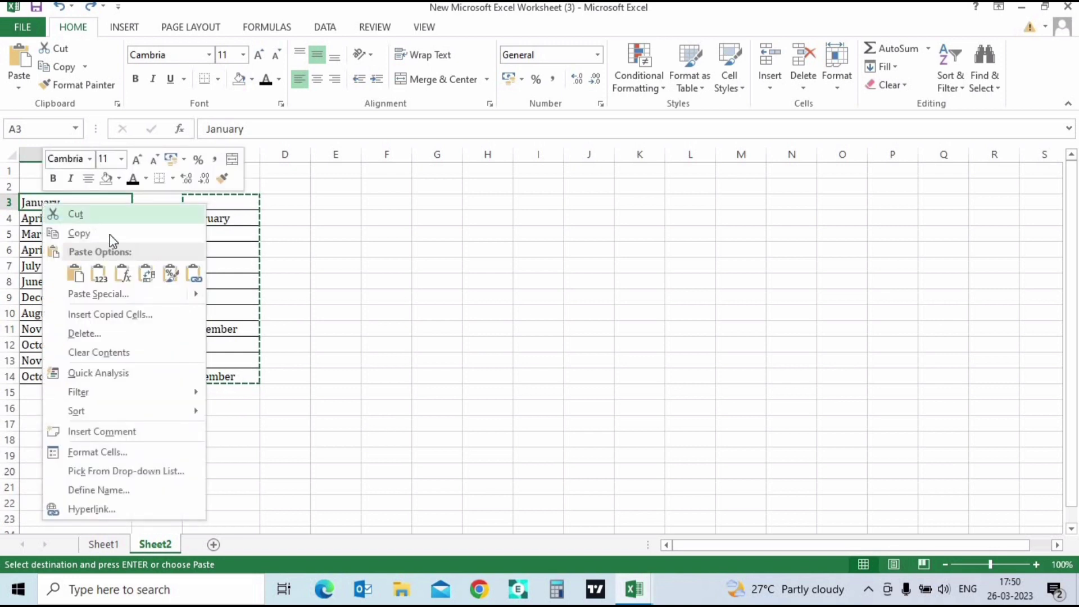
{"action": "left_click", "coordinate": [128, 295]}
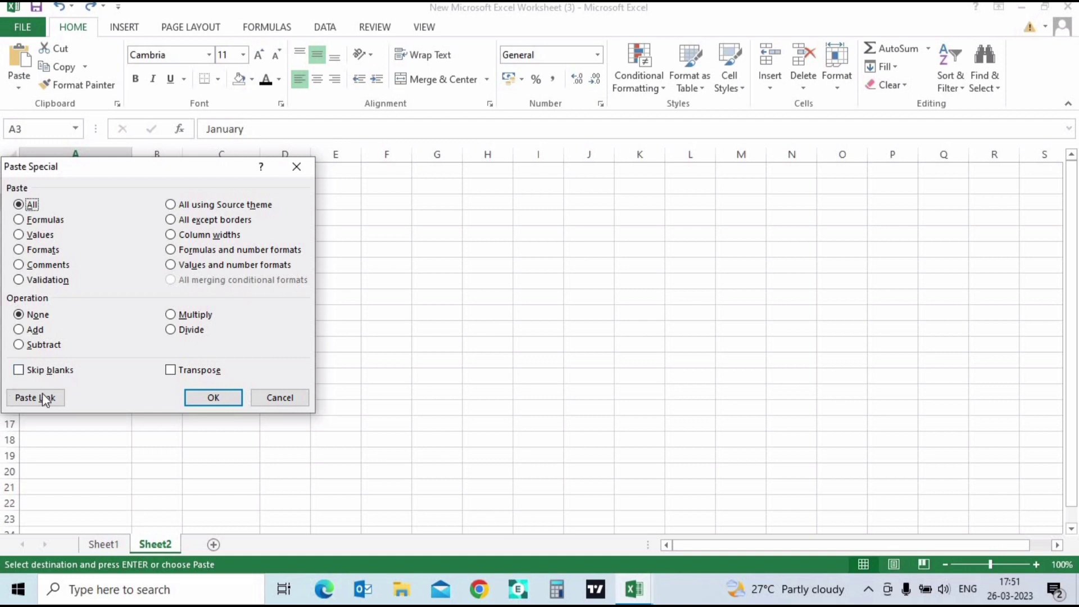
{"action": "left_click", "coordinate": [19, 371]}
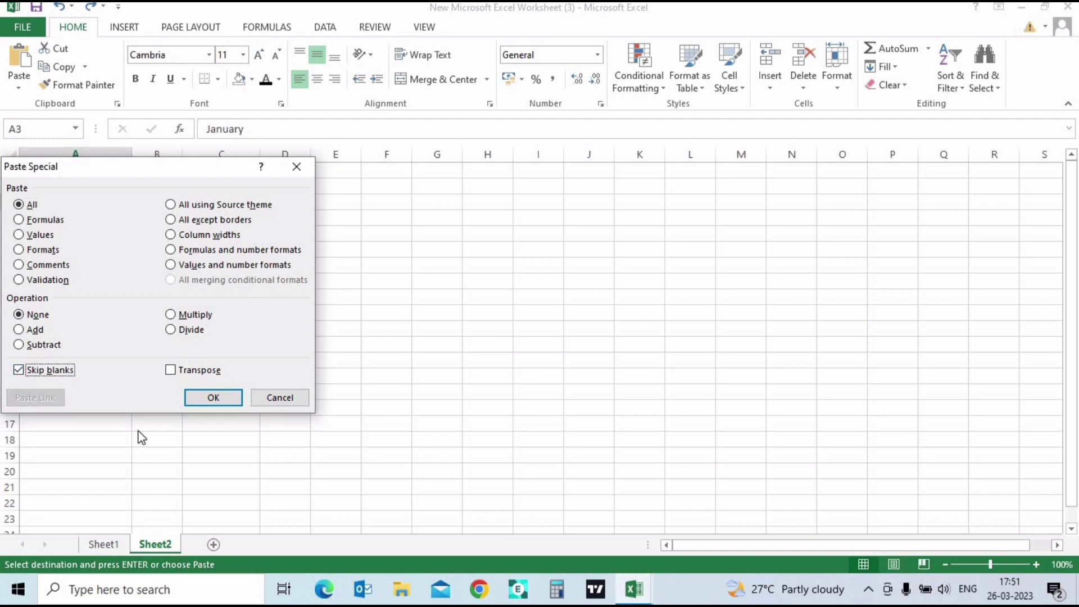
{"action": "left_click", "coordinate": [215, 399]}
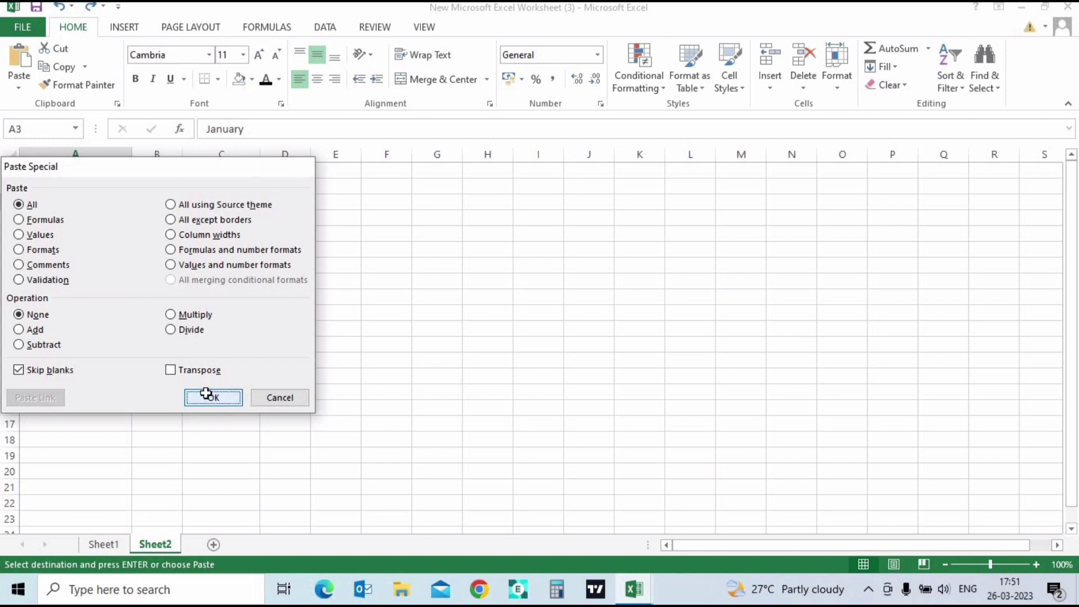
{"action": "double_click", "coordinate": [45, 202]}
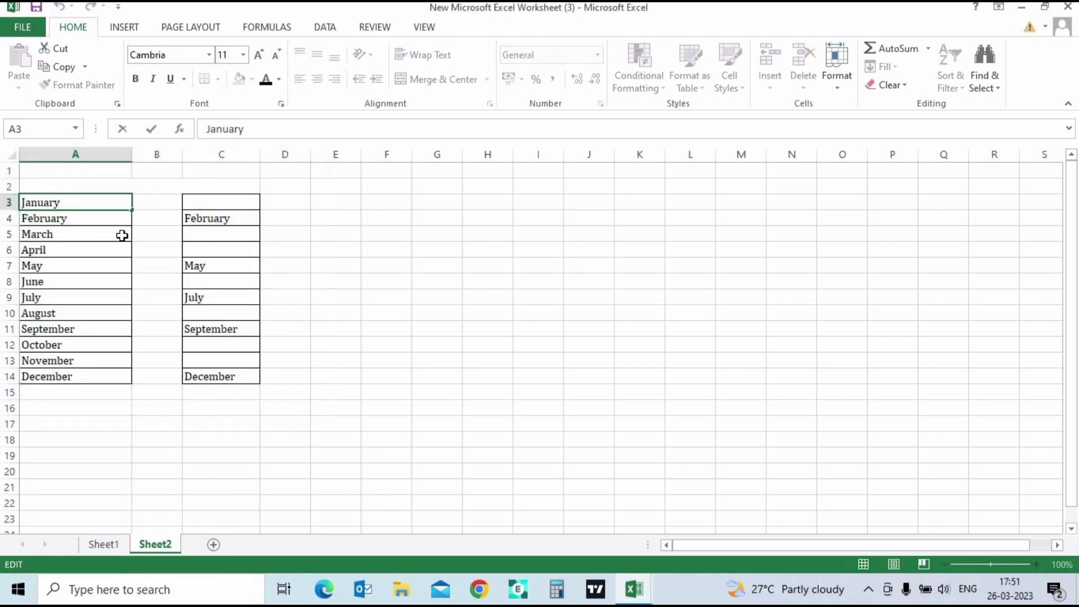
{"action": "left_click", "coordinate": [145, 204]}
{"action": "left_click", "coordinate": [217, 203]}
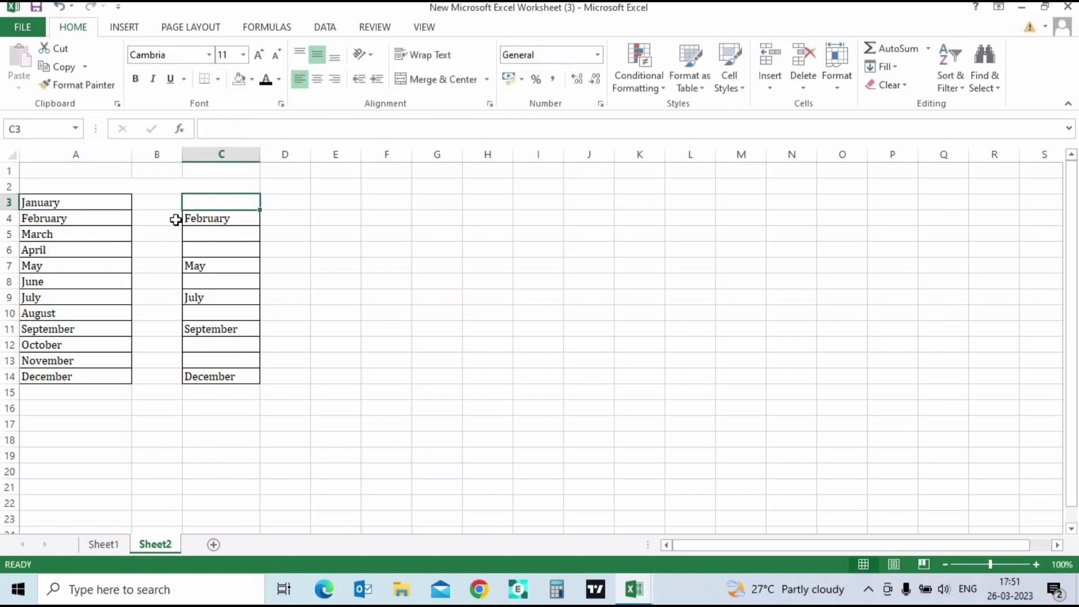
{"action": "left_click", "coordinate": [209, 219]}
{"action": "left_click", "coordinate": [65, 218]}
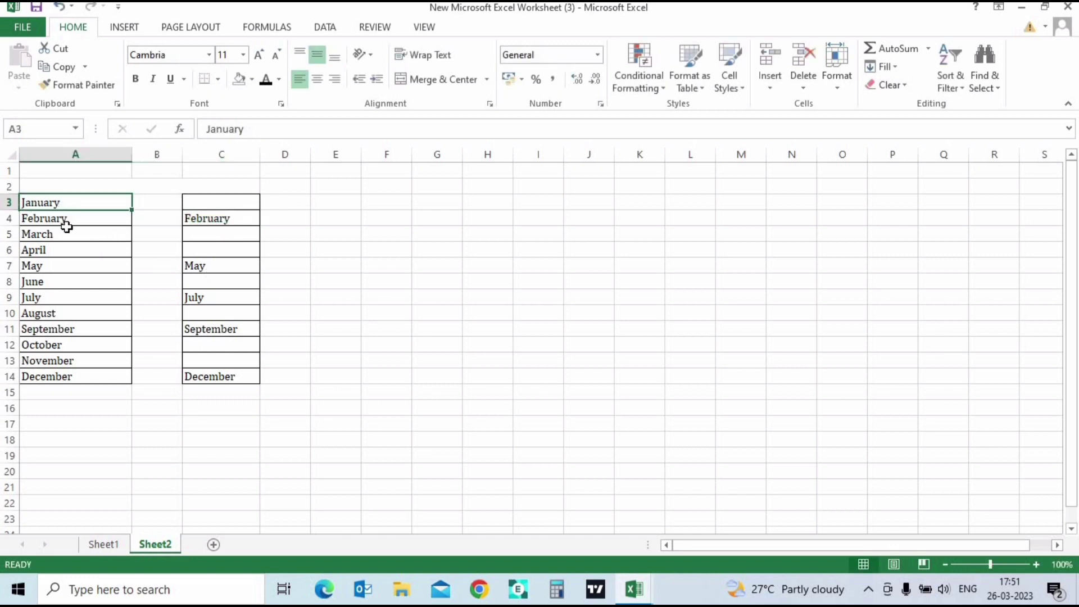
{"action": "left_click", "coordinate": [67, 232]}
{"action": "left_click", "coordinate": [55, 250]}
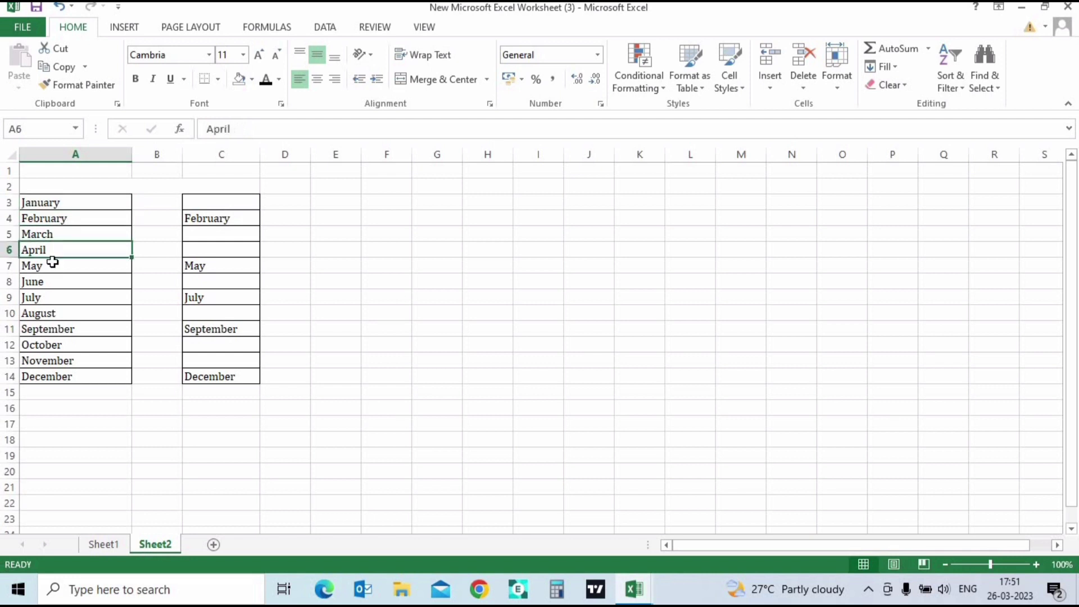
{"action": "left_click", "coordinate": [53, 266]}
{"action": "left_click", "coordinate": [54, 282]}
{"action": "left_click", "coordinate": [54, 297]}
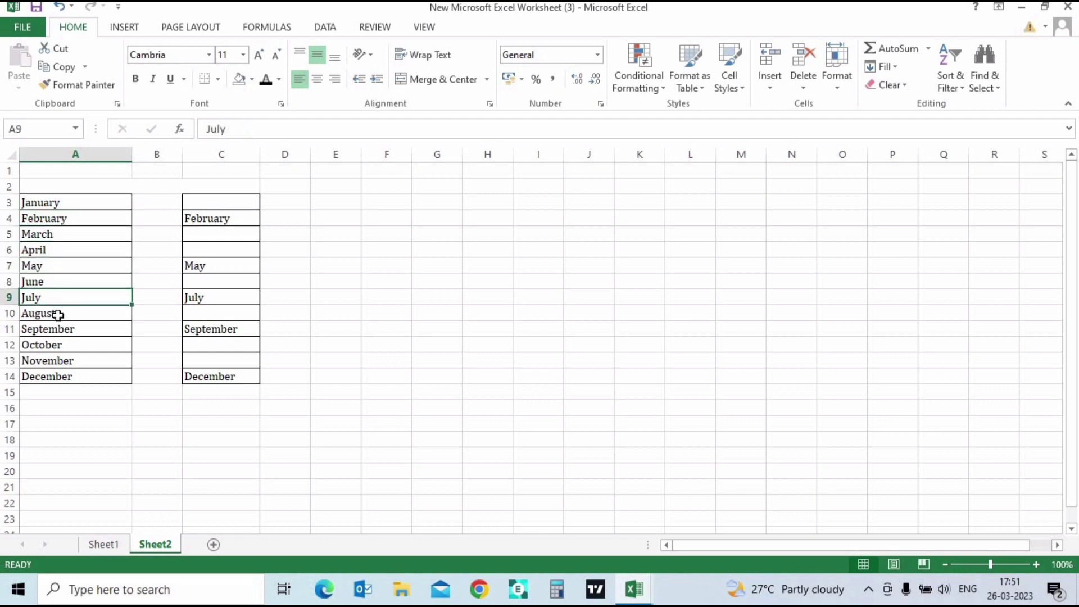
{"action": "left_click", "coordinate": [55, 313]}
{"action": "left_click", "coordinate": [56, 344]}
{"action": "left_click", "coordinate": [60, 374]}
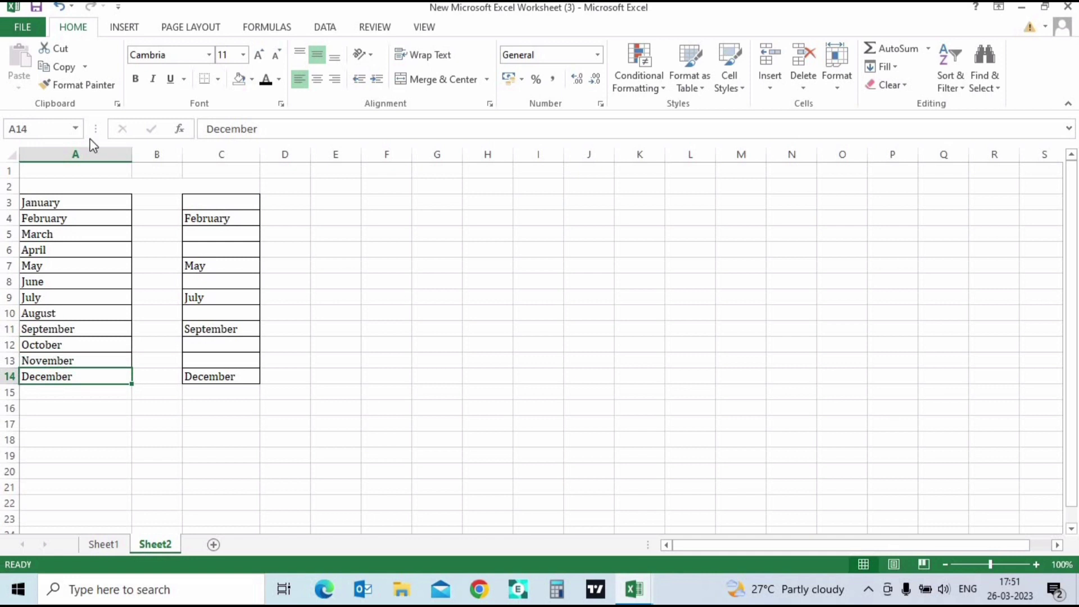
{"action": "mouse_move", "coordinate": [74, 203]}
{"action": "left_mouse_down"}
{"action": "mouse_move", "coordinate": [83, 366]}
{"action": "mouse_move", "coordinate": [74, 368]}
{"action": "left_mouse_up"}
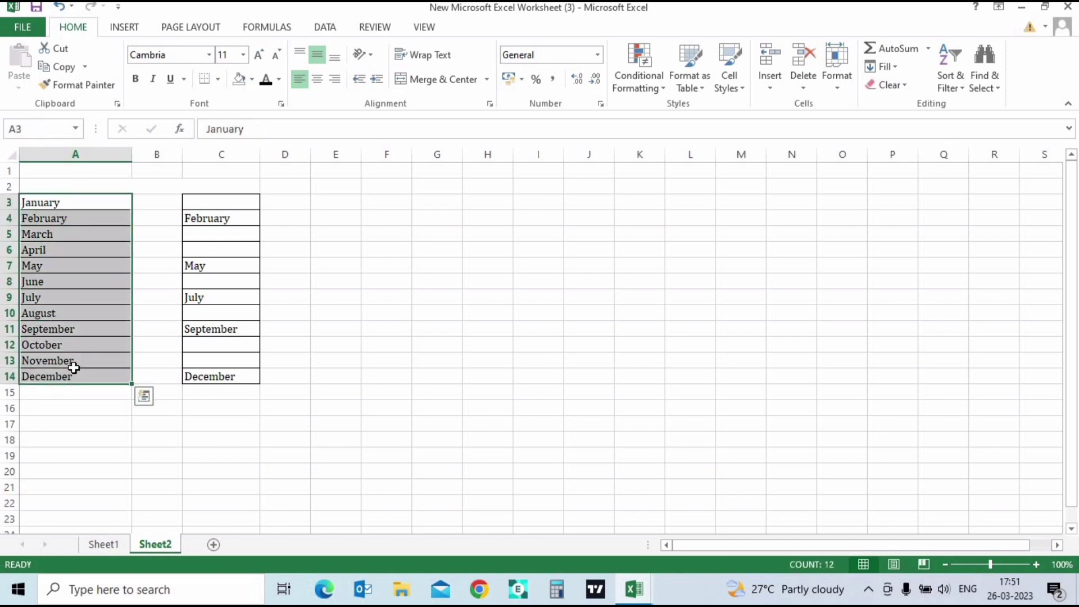